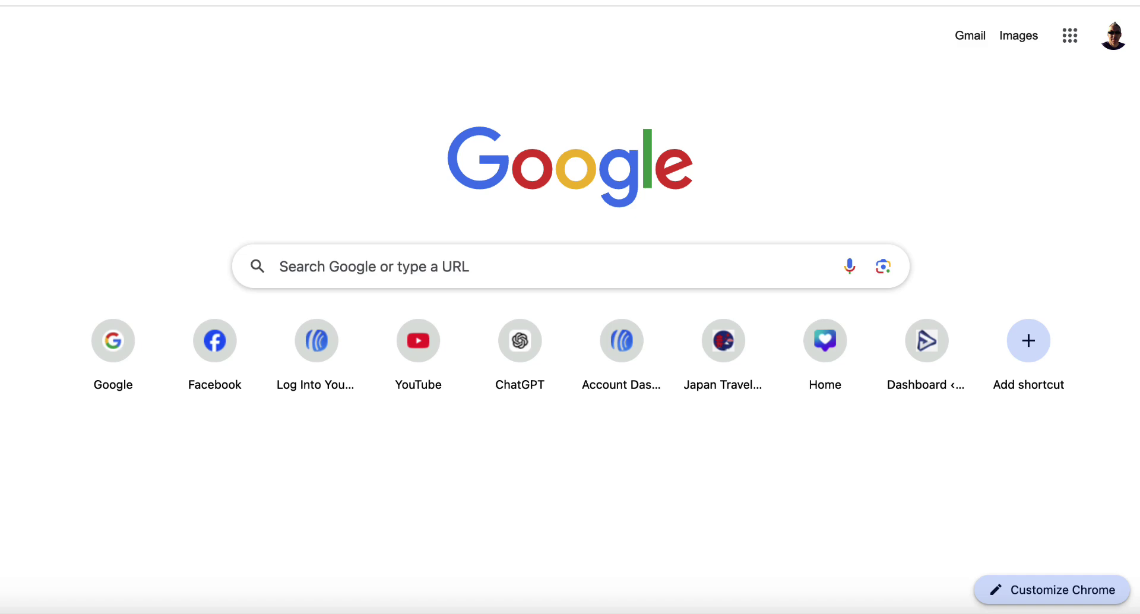
# Step: Search Google for "Personal finance FAQs for beginners" and look through the results for usable source pages
pyautogui.click(699, 260)
pyautogui.write('Personal finance FAQs for beginners')
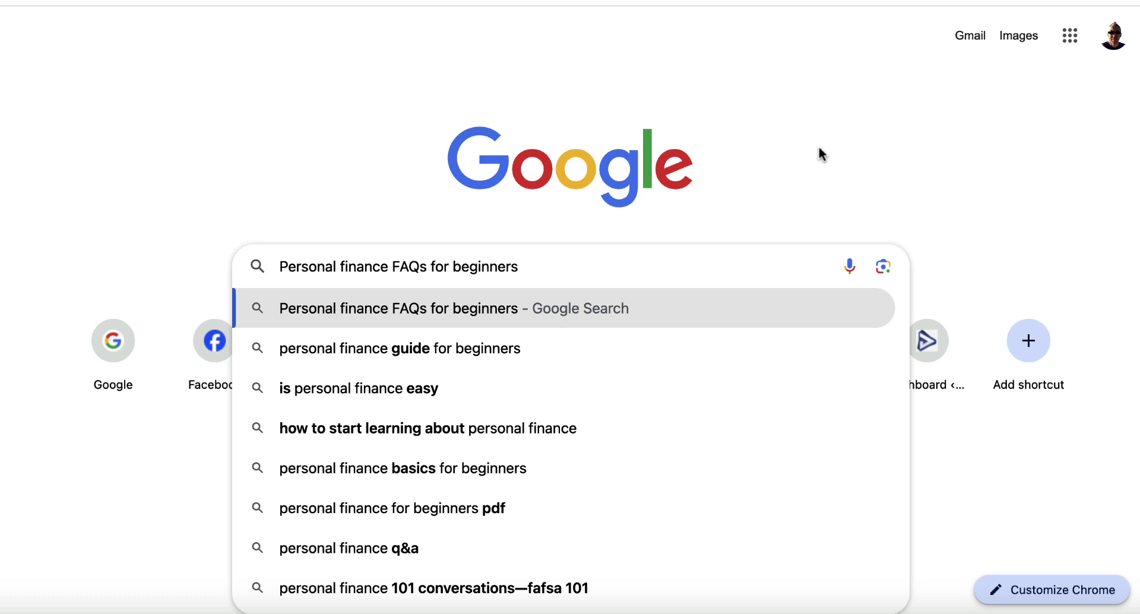
pyautogui.click(986, 181)
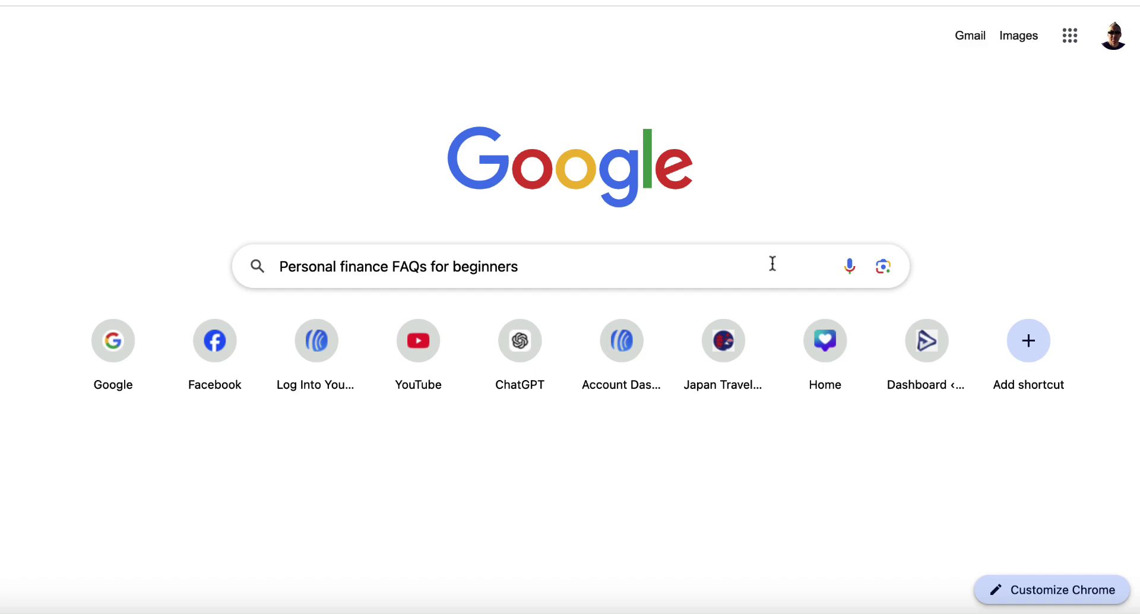
pyautogui.click(747, 268)
pyautogui.press('Return')
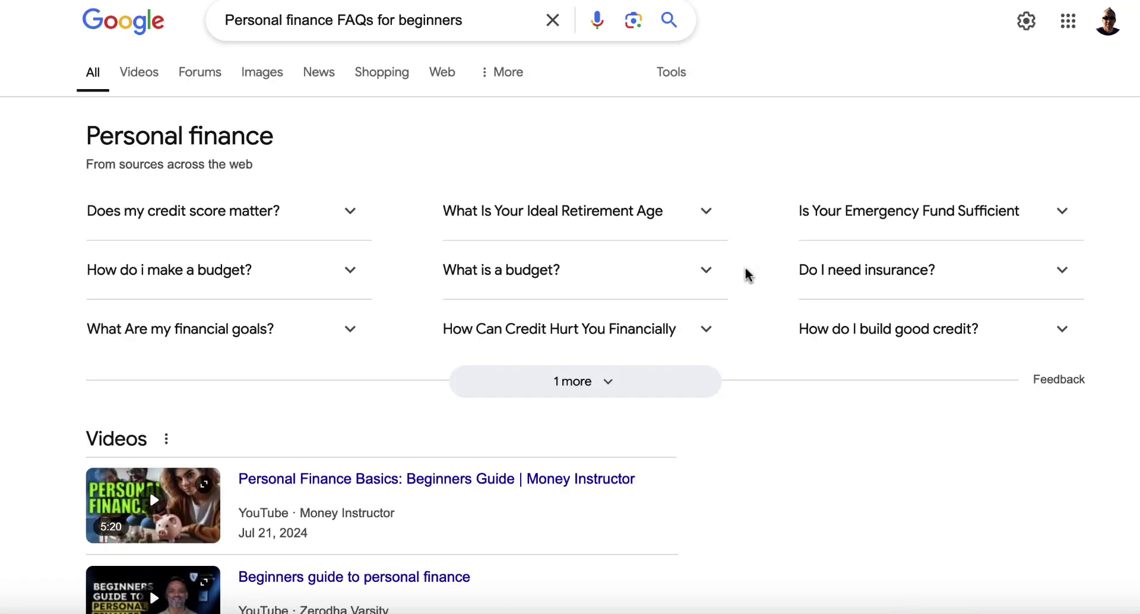
pyautogui.scroll(-2, 967, 386)
pyautogui.scroll(-12, 967, 394)
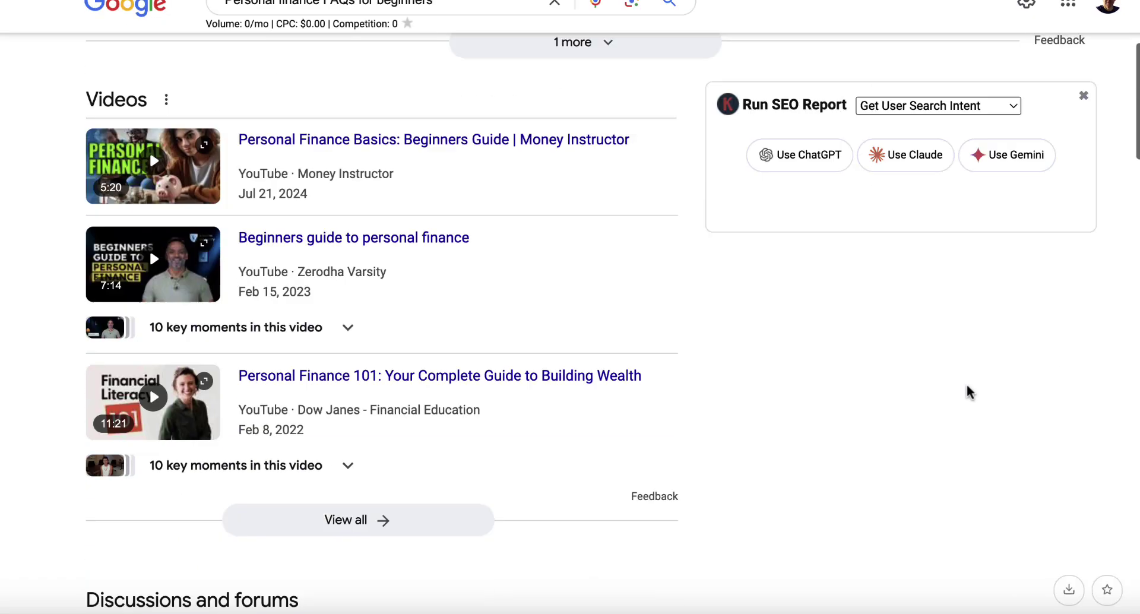
pyautogui.scroll(-5, 632, 415)
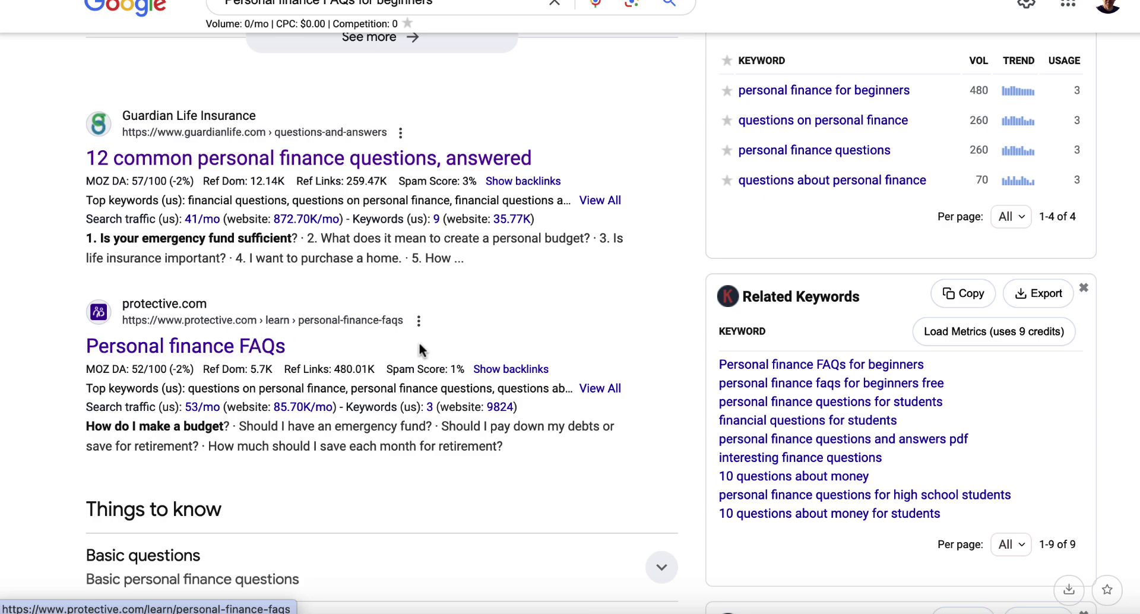
pyautogui.scroll(-10, 440, 352)
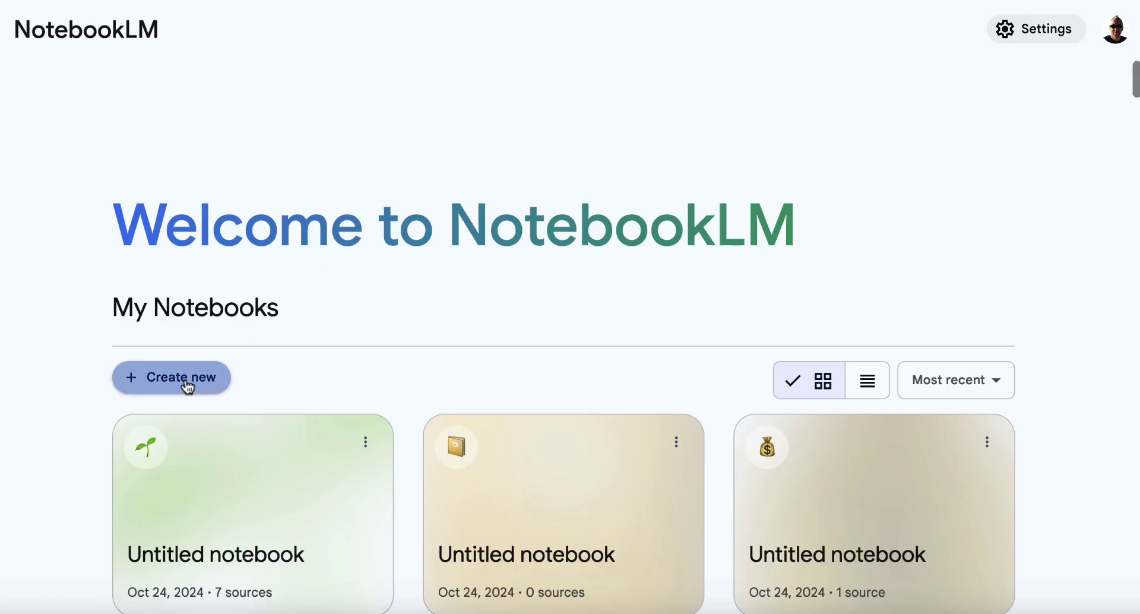
pyautogui.click(184, 385)
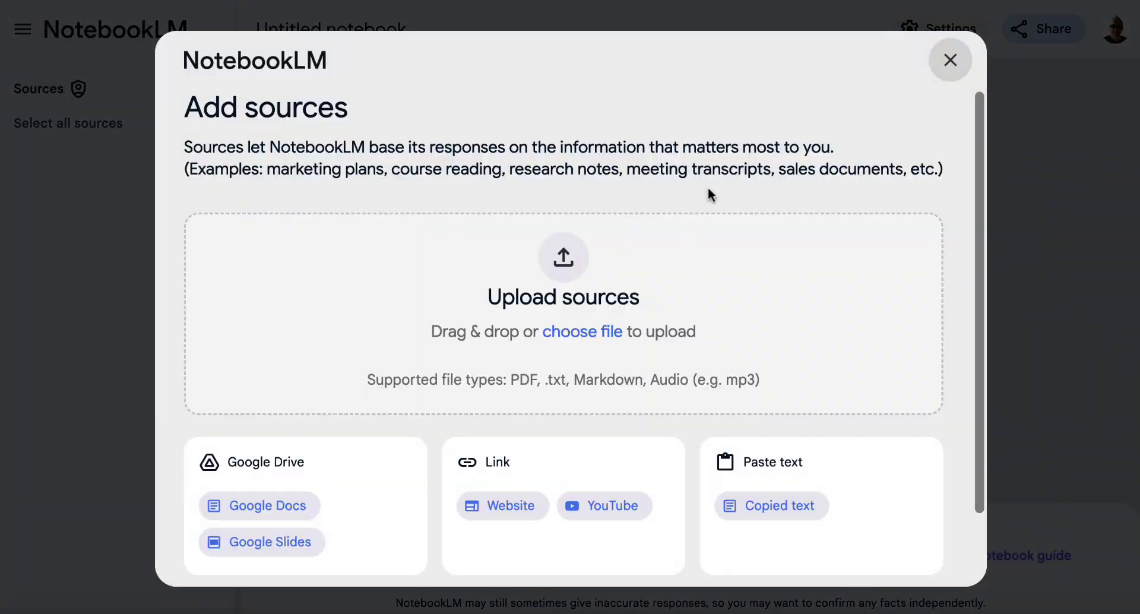
pyautogui.click(501, 508)
pyautogui.click(483, 225)
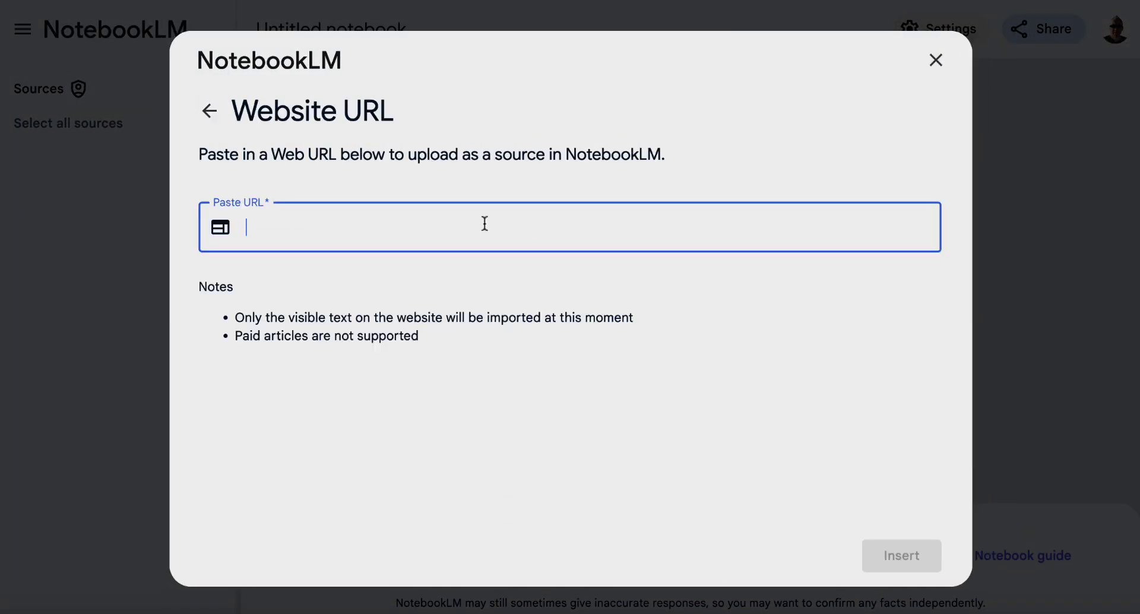
pyautogui.write('https://www.synchrony.com/blog/banking/most-asked-financial-questions')
pyautogui.click(904, 556)
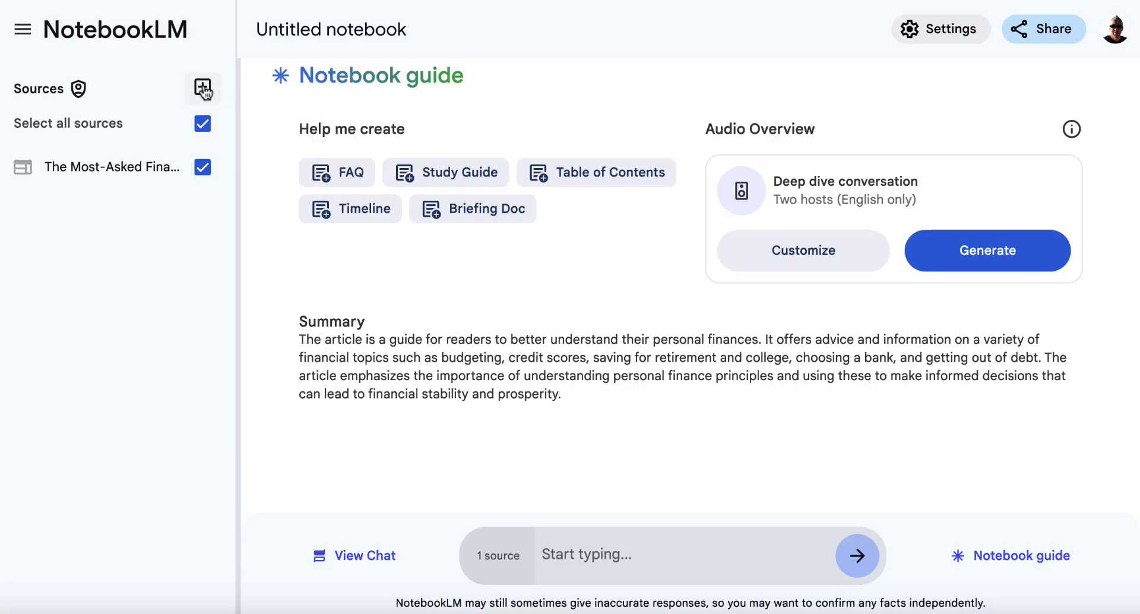
pyautogui.click(201, 87)
pyautogui.click(496, 507)
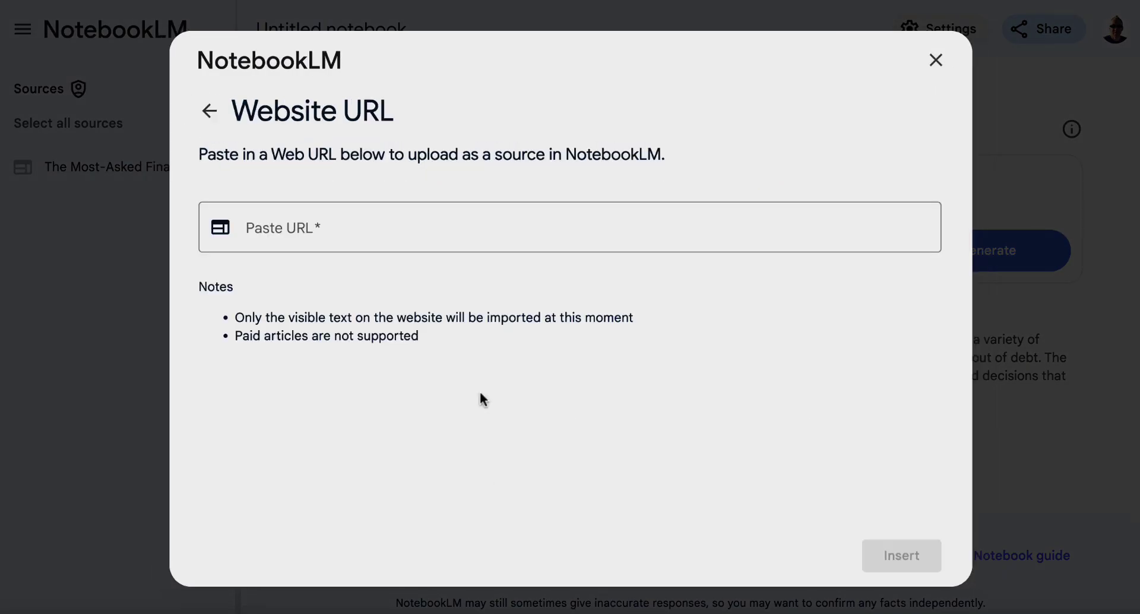
pyautogui.click(469, 234)
pyautogui.write('https://www.protective.com/learn/personal-finance-faqs')
pyautogui.click(898, 554)
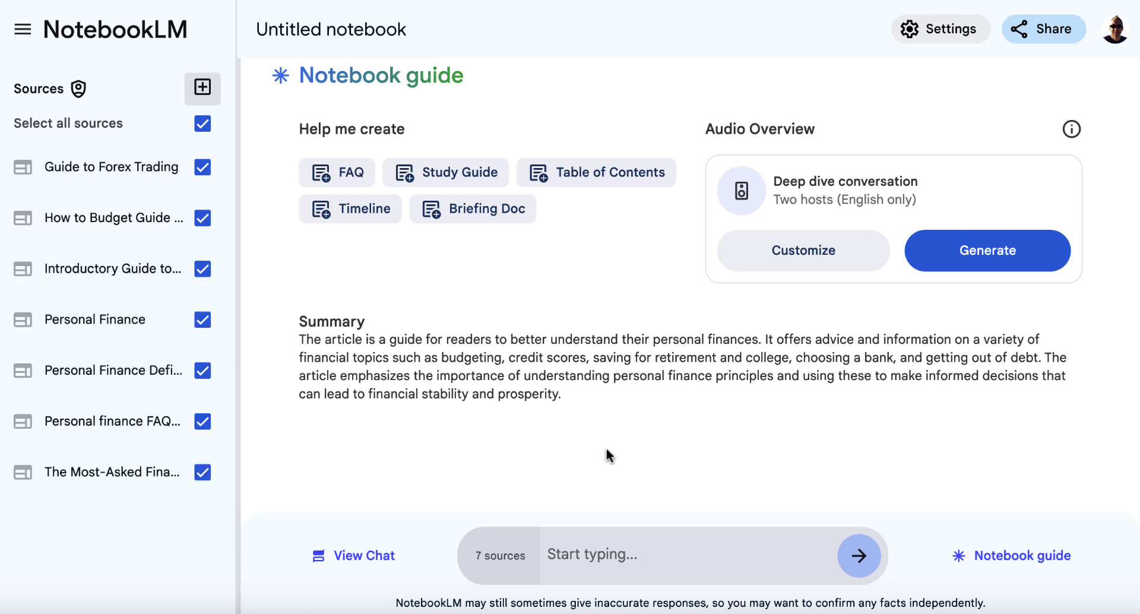
# Step: Ask the notebook chat "What are common personal finance questions beginners ask?"
pyautogui.click(582, 554)
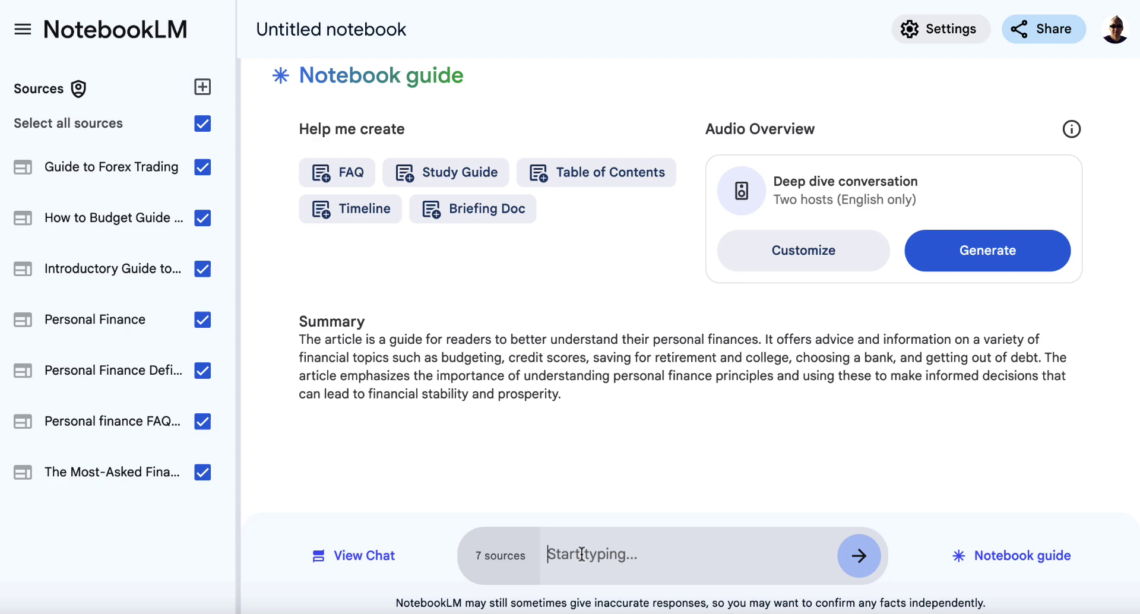
pyautogui.write('What are common personal finance questions beginners ask?')
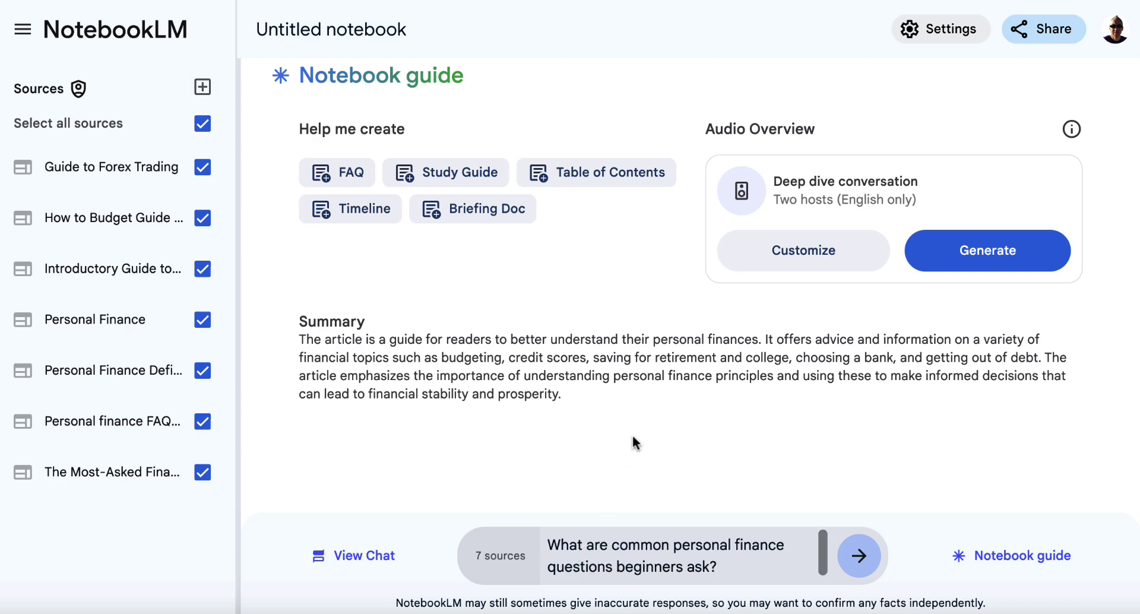
pyautogui.click(859, 557)
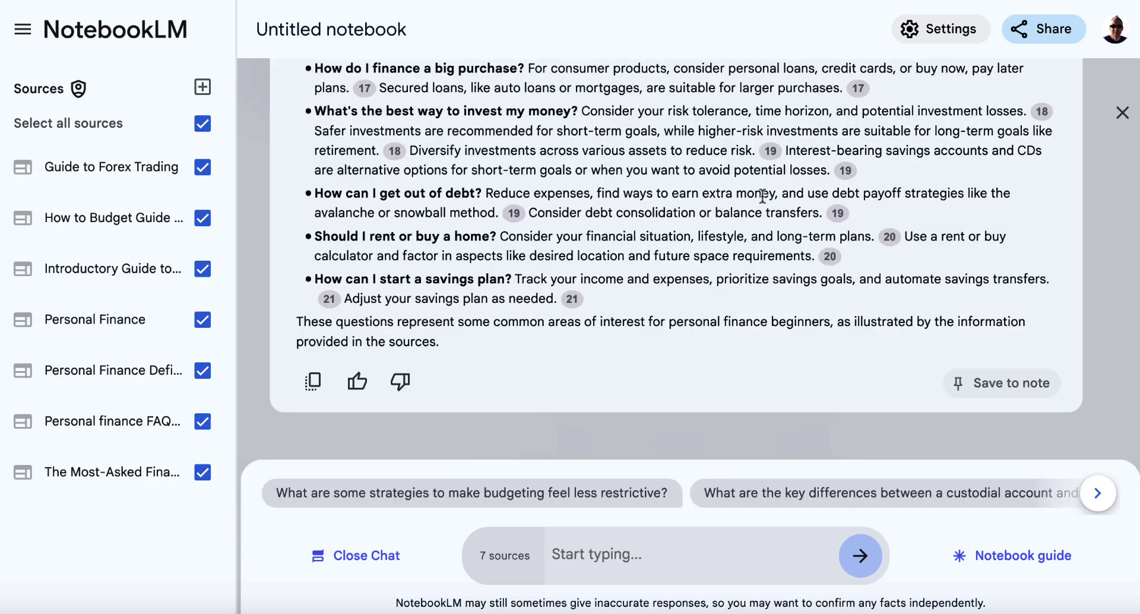
# Step: Read the answer on common beginner personal finance questions from its beginning to its end
pyautogui.scroll(5, 763, 199)
pyautogui.scroll(3, 764, 204)
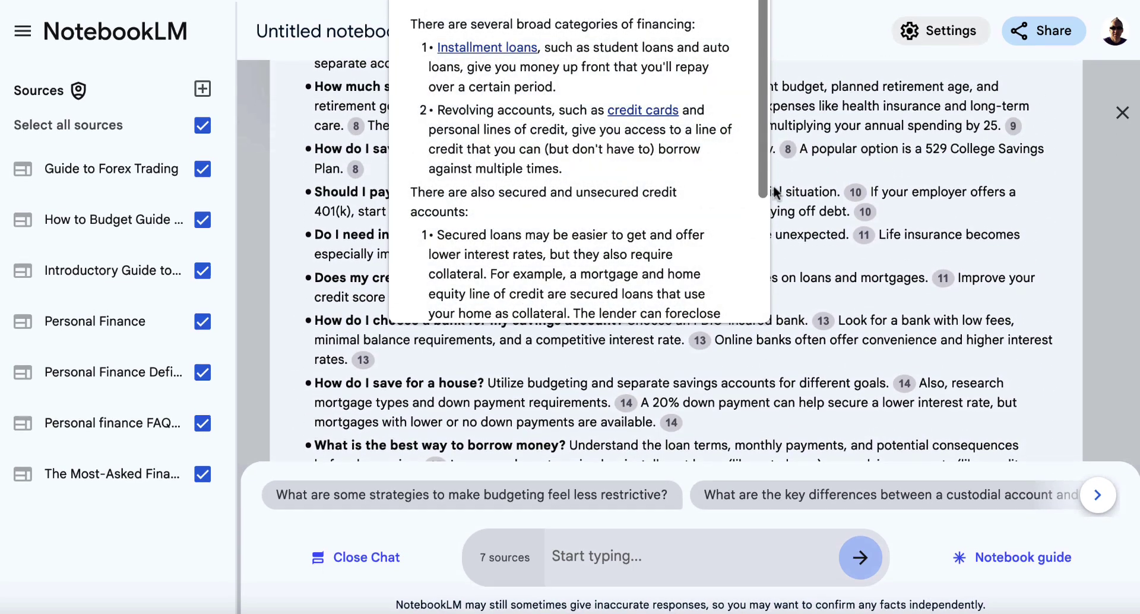
pyautogui.scroll(5, 1085, 202)
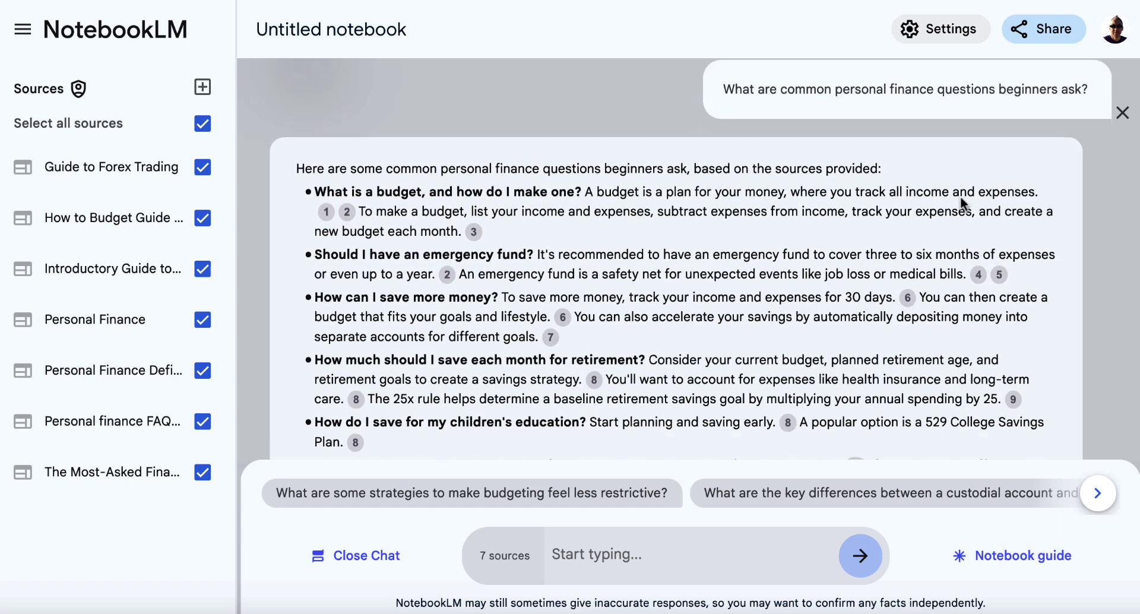
pyautogui.scroll(-2, 1009, 267)
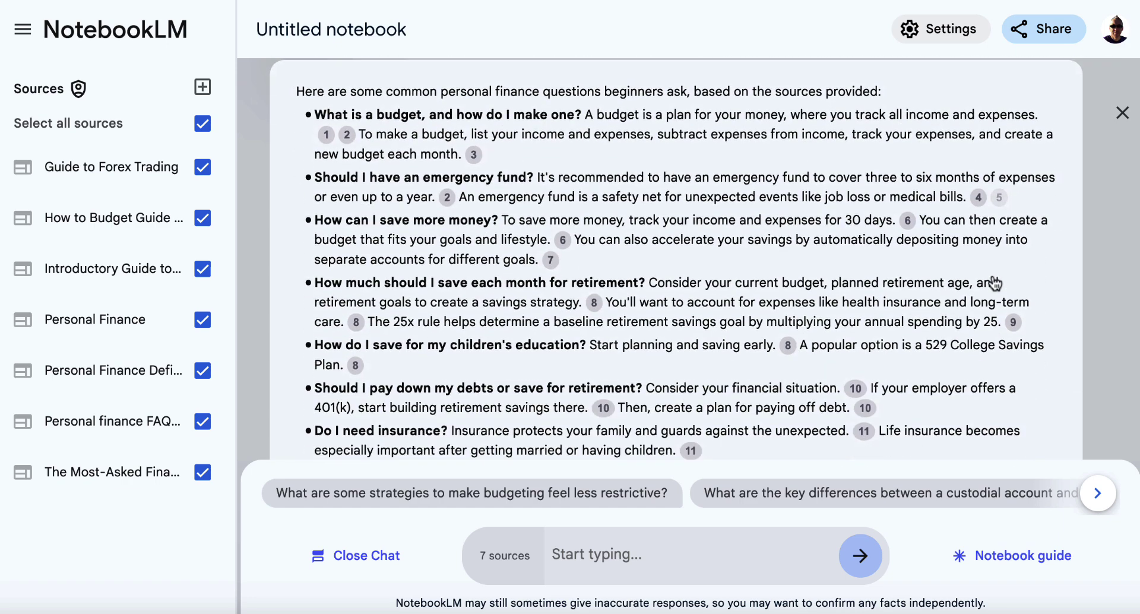
pyautogui.moveTo(998, 178)
pyautogui.scroll(-2, 1120, 294)
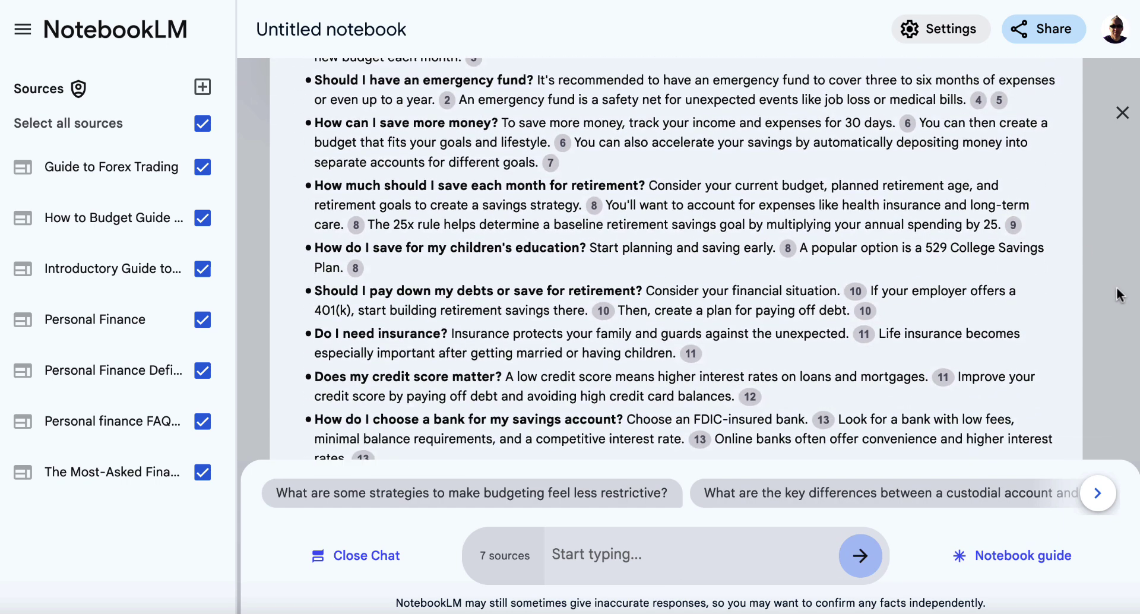
pyautogui.scroll(-2, 1119, 294)
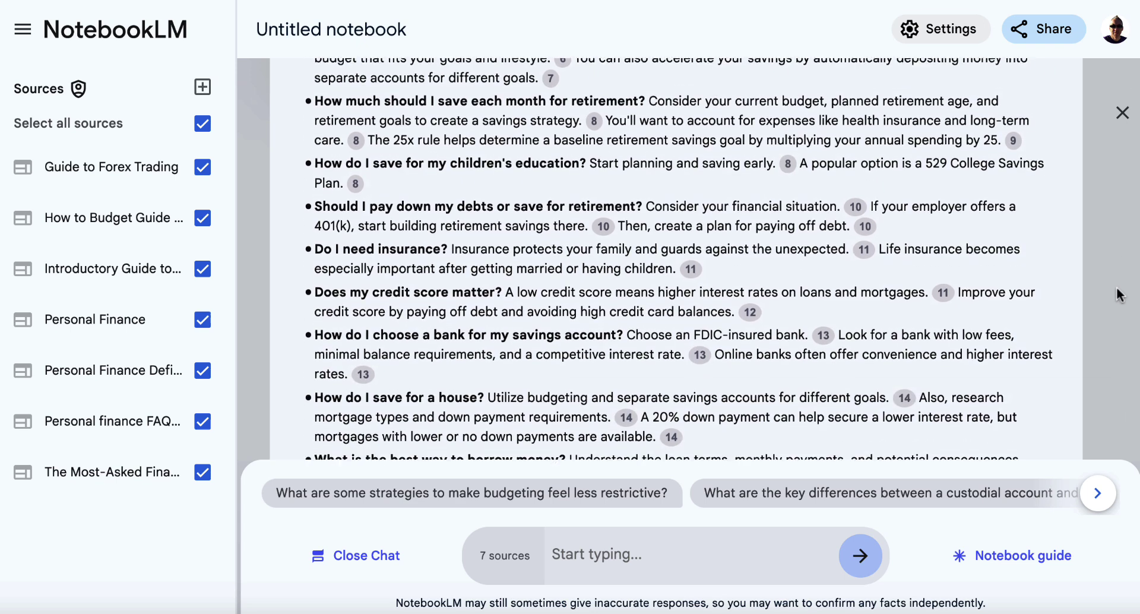
pyautogui.scroll(-2, 1119, 294)
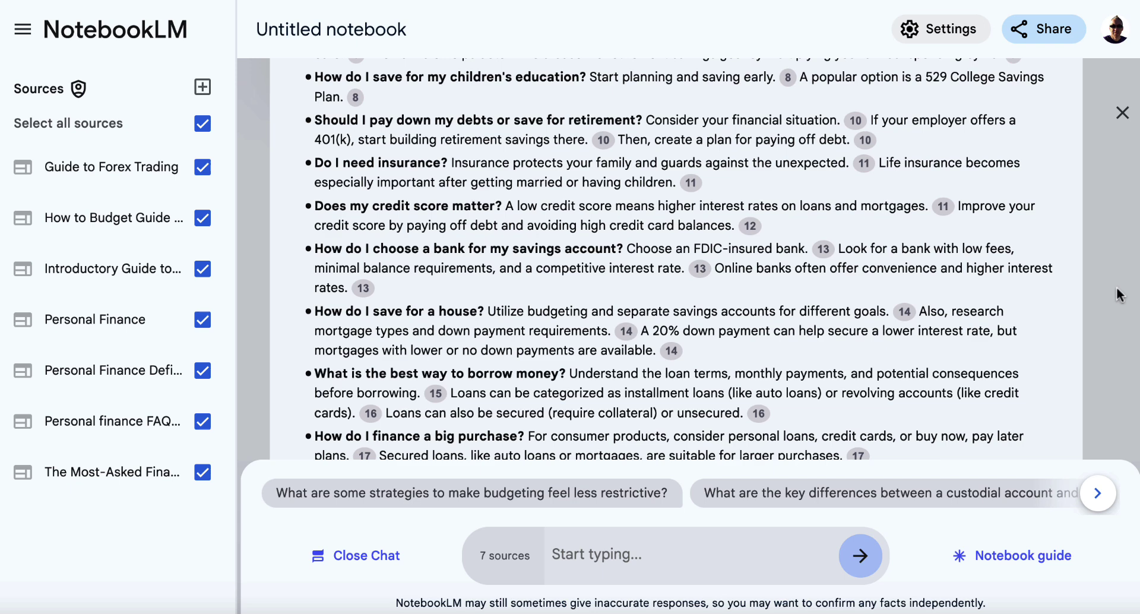
pyautogui.scroll(-5, 1119, 294)
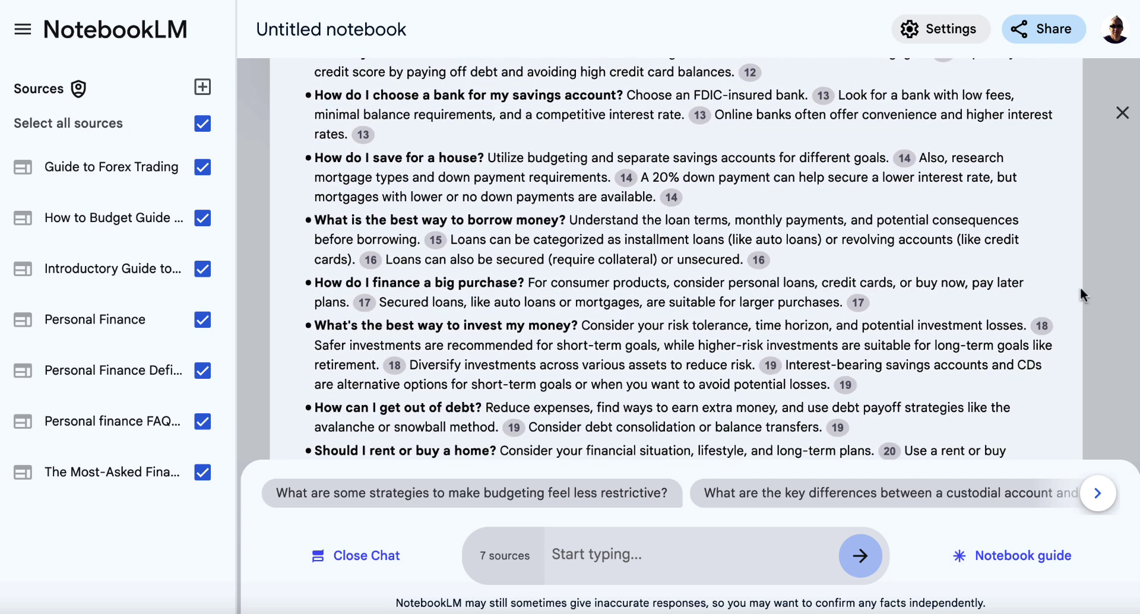
pyautogui.scroll(-3, 1102, 296)
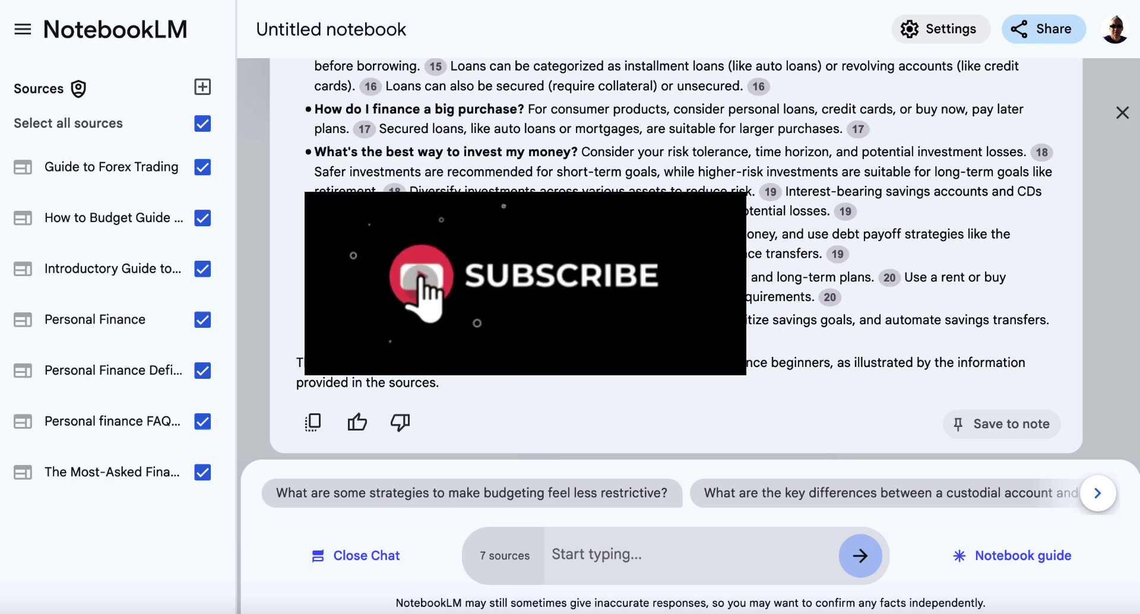
# Step: Ask the notebook chat "What are typical challenges beginners face with budgeting?" and read through the answer
pyautogui.click(604, 556)
pyautogui.write('What are typical challenges beginners face with budgeting?')
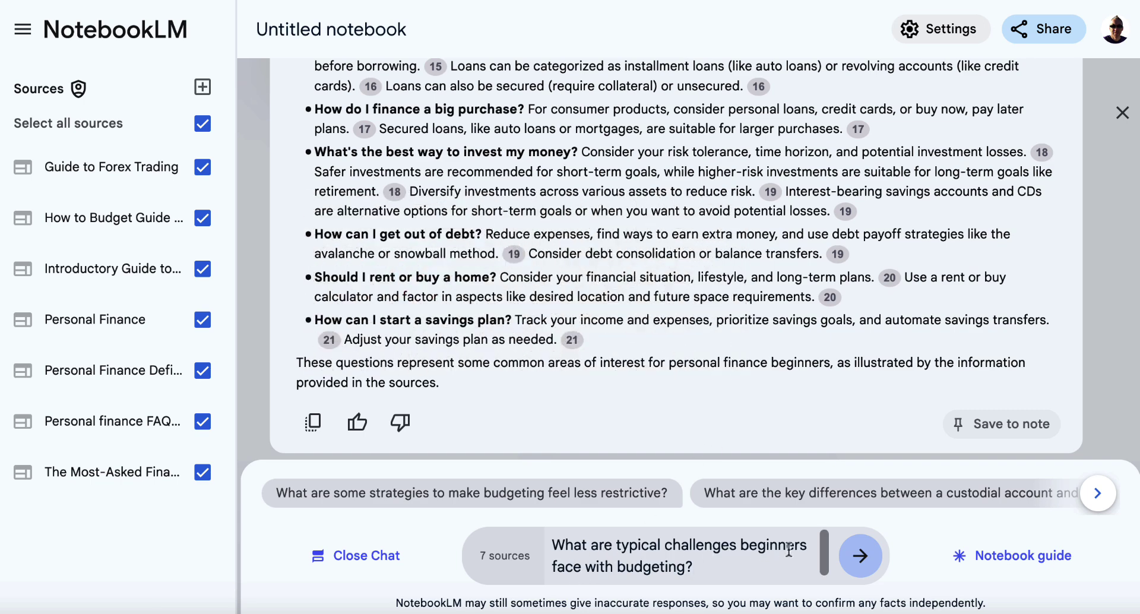
pyautogui.click(866, 565)
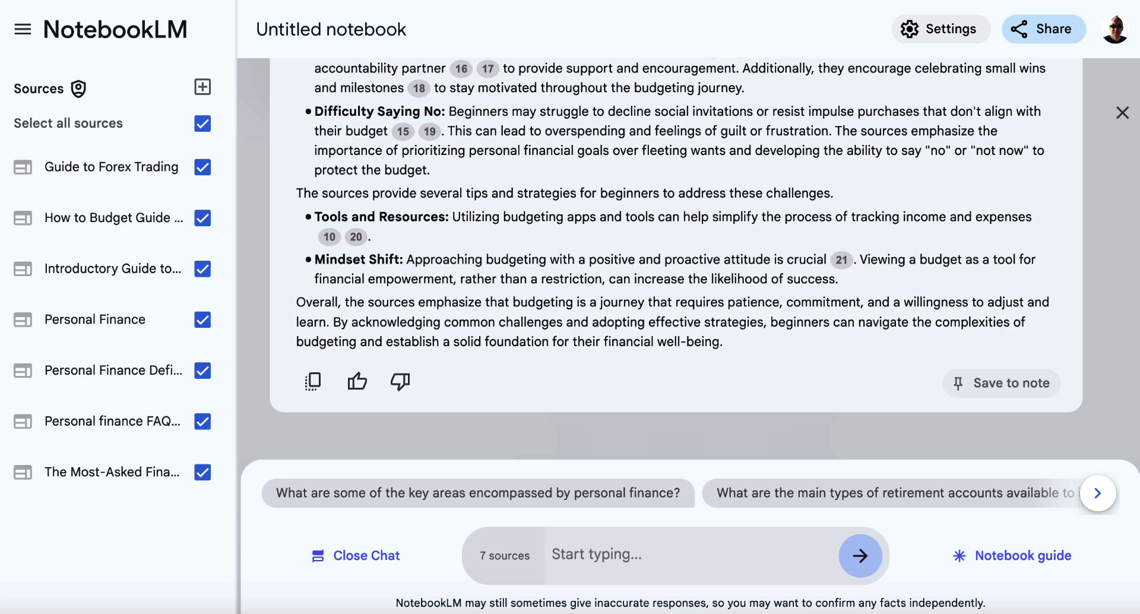
pyautogui.scroll(5, 979, 275)
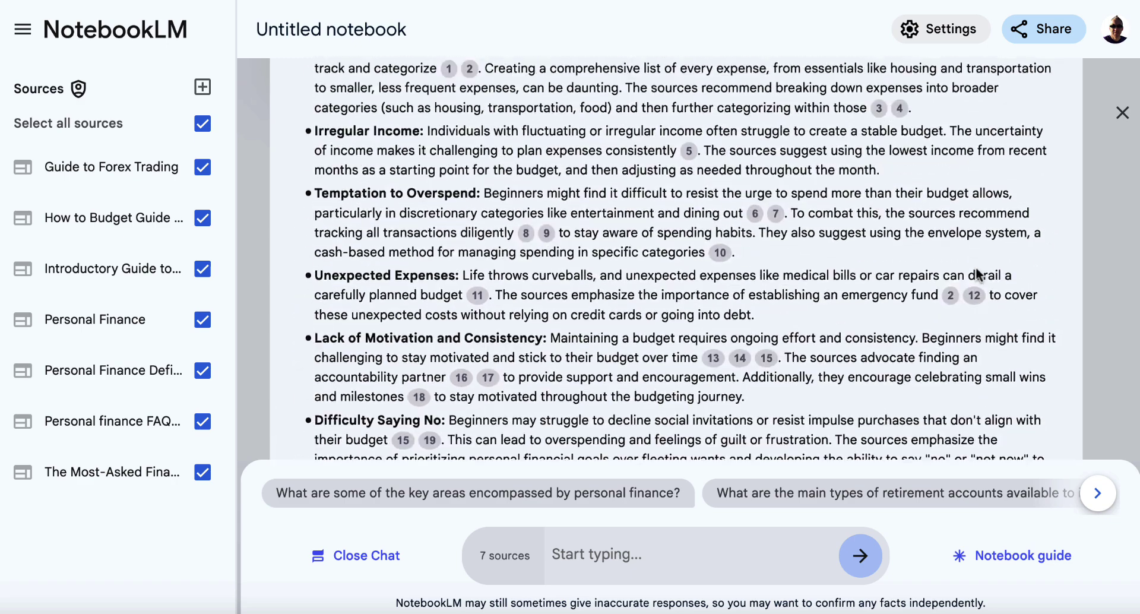
pyautogui.scroll(3, 979, 275)
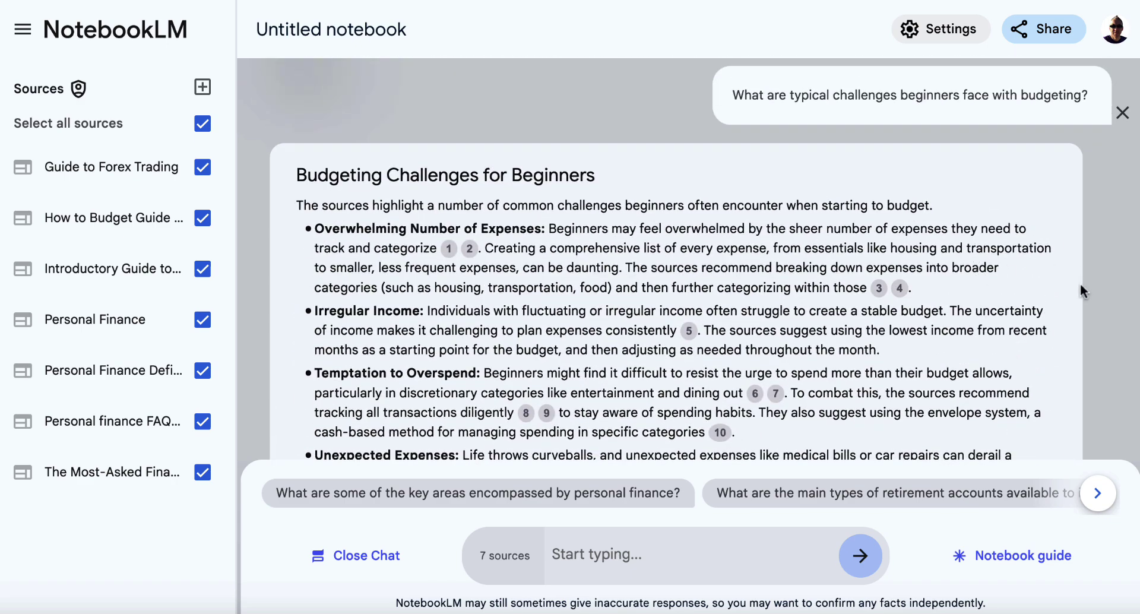
pyautogui.scroll(-3, 1080, 283)
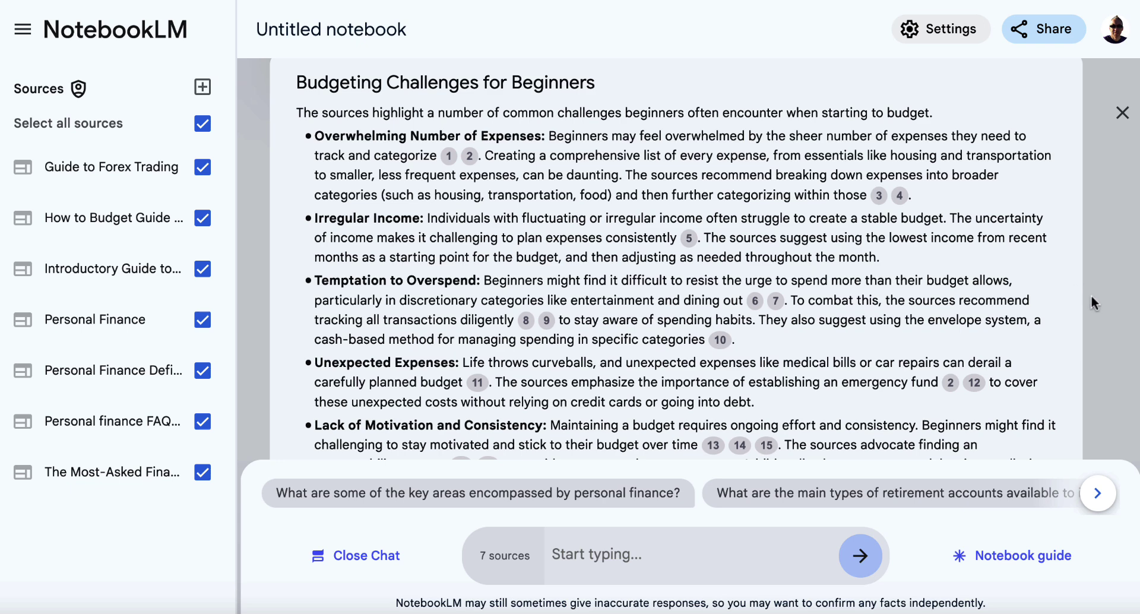
pyautogui.scroll(-4, 1092, 295)
pyautogui.scroll(-1, 1092, 294)
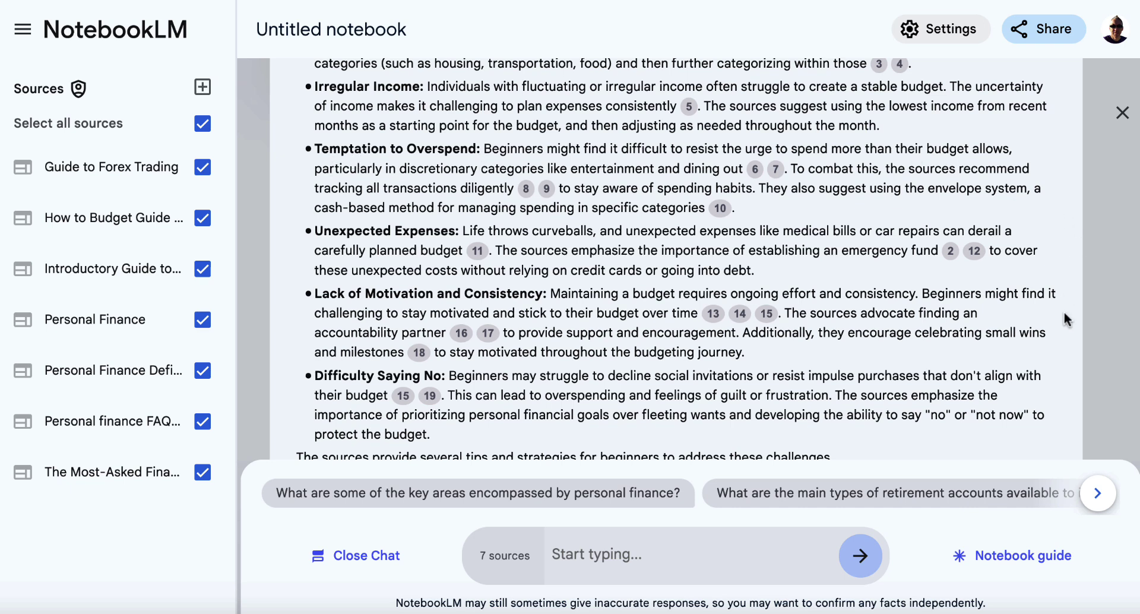
pyautogui.scroll(-4, 1069, 321)
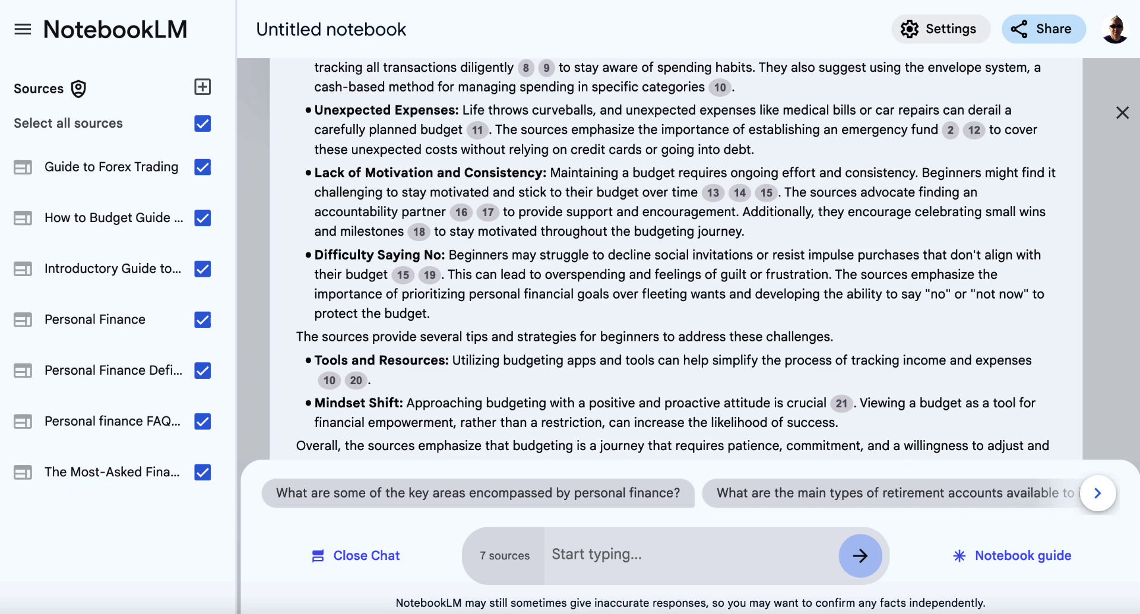
# Step: Ask the notebook "Look at all the sources and list questions based on these 3 subtopics: 1. Budgeting 2. Saving Money 3. Managing Debt" and review the answer
pyautogui.click(624, 561)
pyautogui.write('Look at all the sources and list questions based on these 3 subtopics: 1. Budgeting 2. Saving Money 3. Managing Debt')
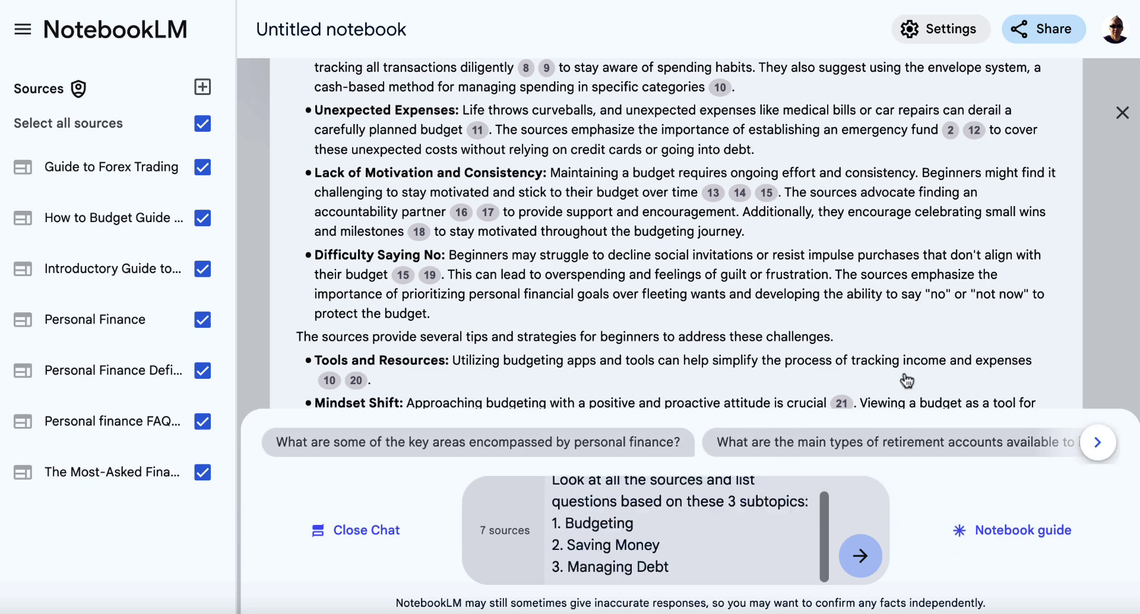
pyautogui.scroll(1, 682, 511)
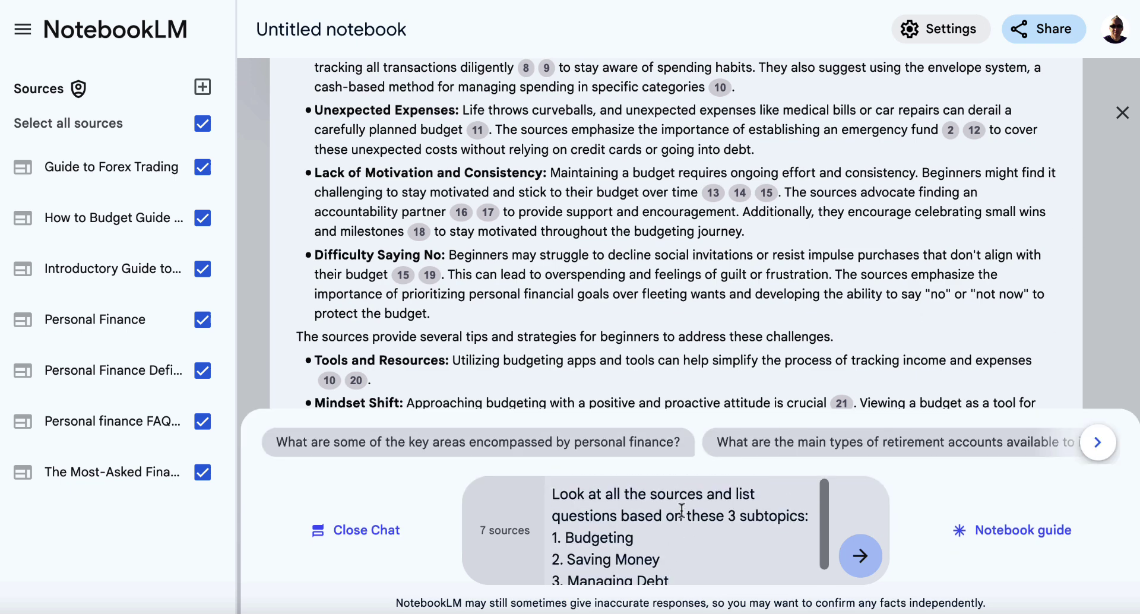
pyautogui.scroll(-1, 682, 510)
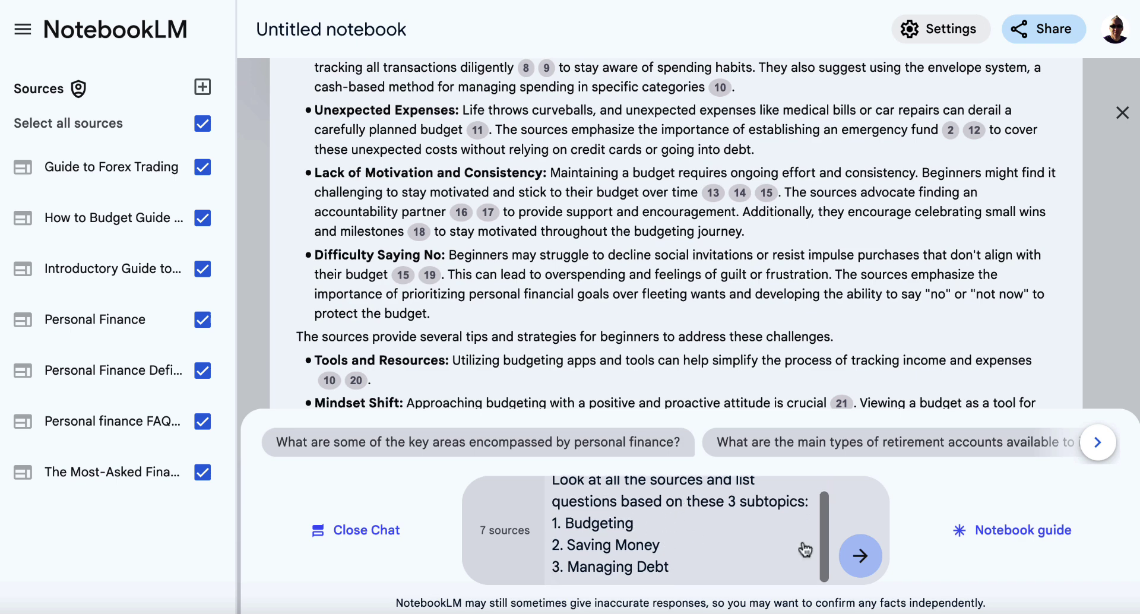
pyautogui.click(858, 554)
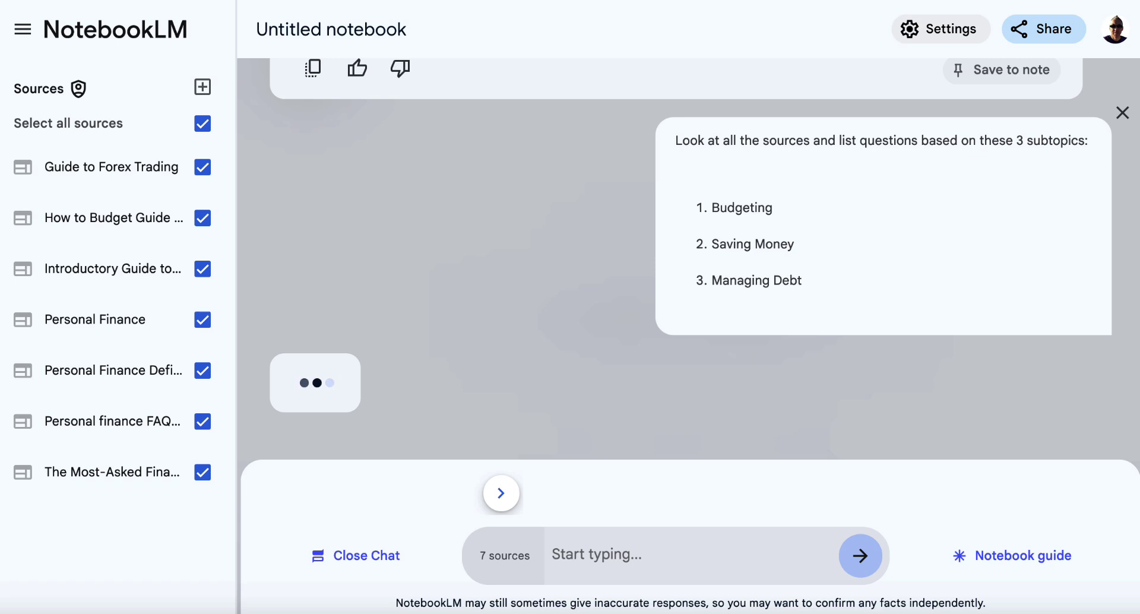
pyautogui.scroll(10, 740, 273)
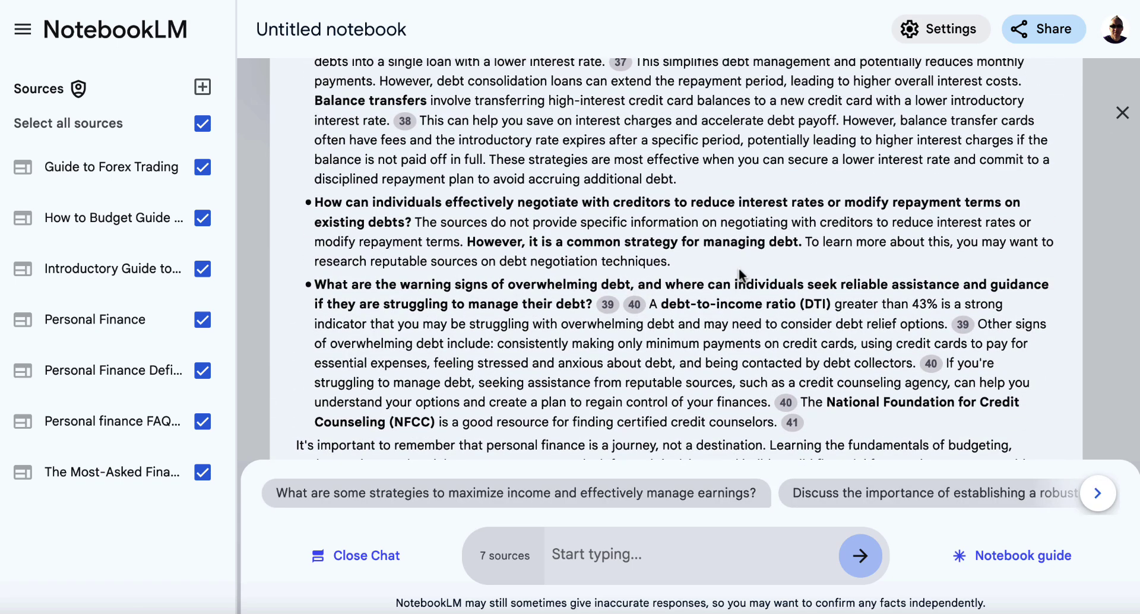
pyautogui.scroll(4, 740, 273)
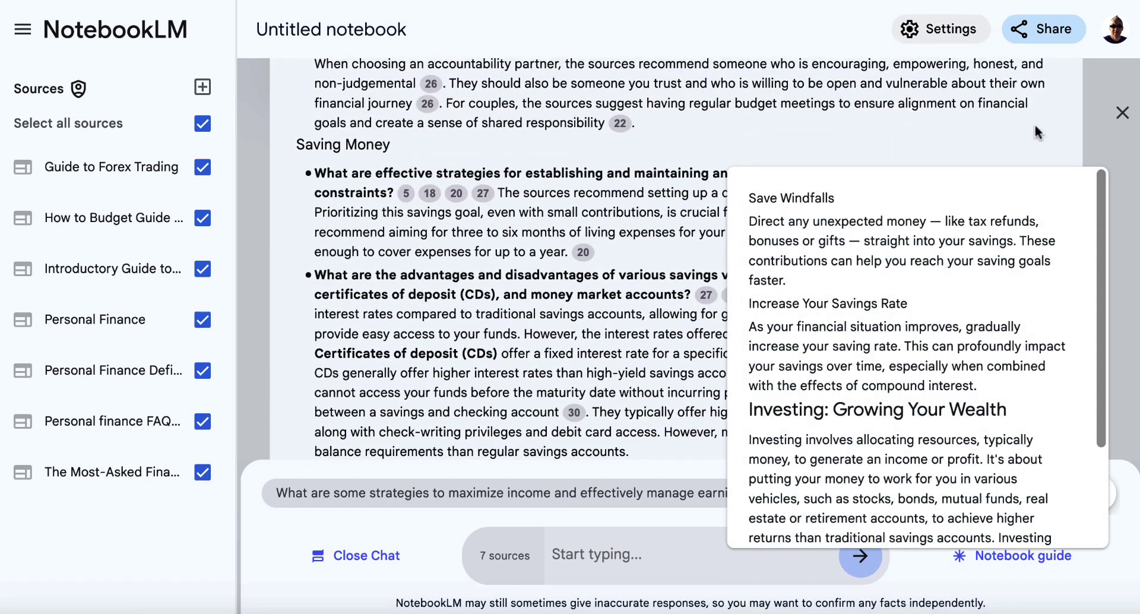
# Step: Read the subtopic question list on budgeting, saving money and managing debt from its prompt to its end
pyautogui.scroll(1, 1111, 177)
pyautogui.scroll(15, 1110, 177)
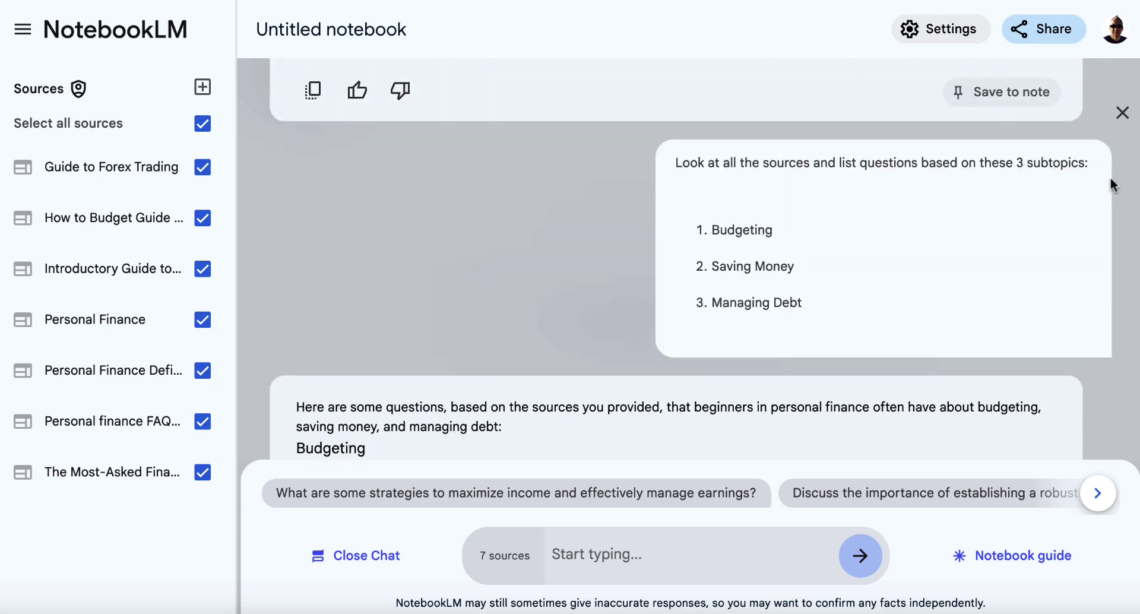
pyautogui.scroll(-2, 1110, 177)
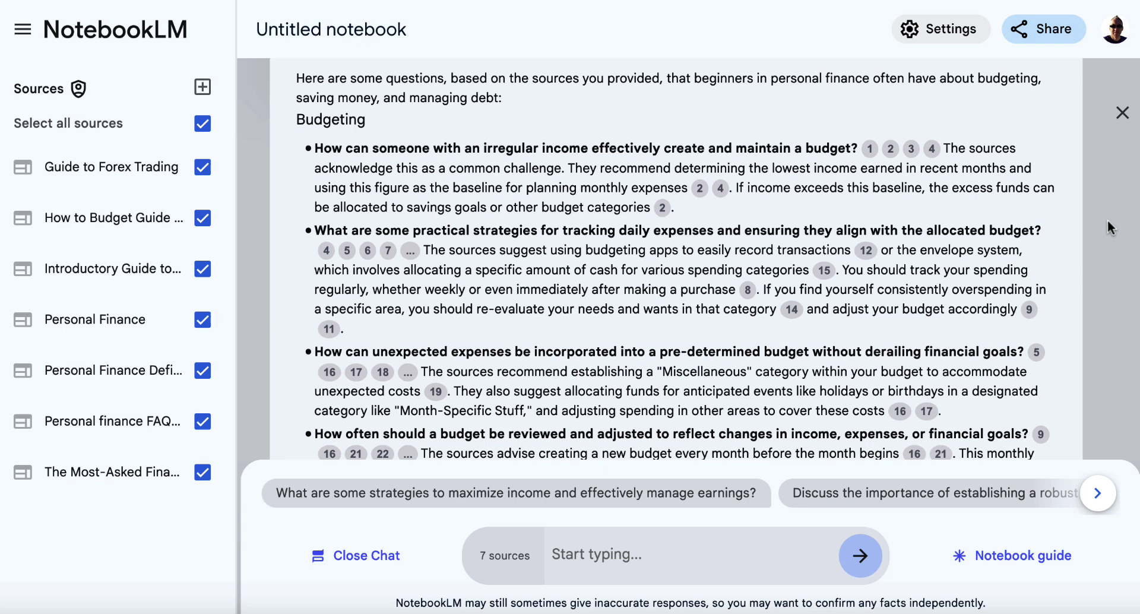
pyautogui.scroll(-8, 1108, 227)
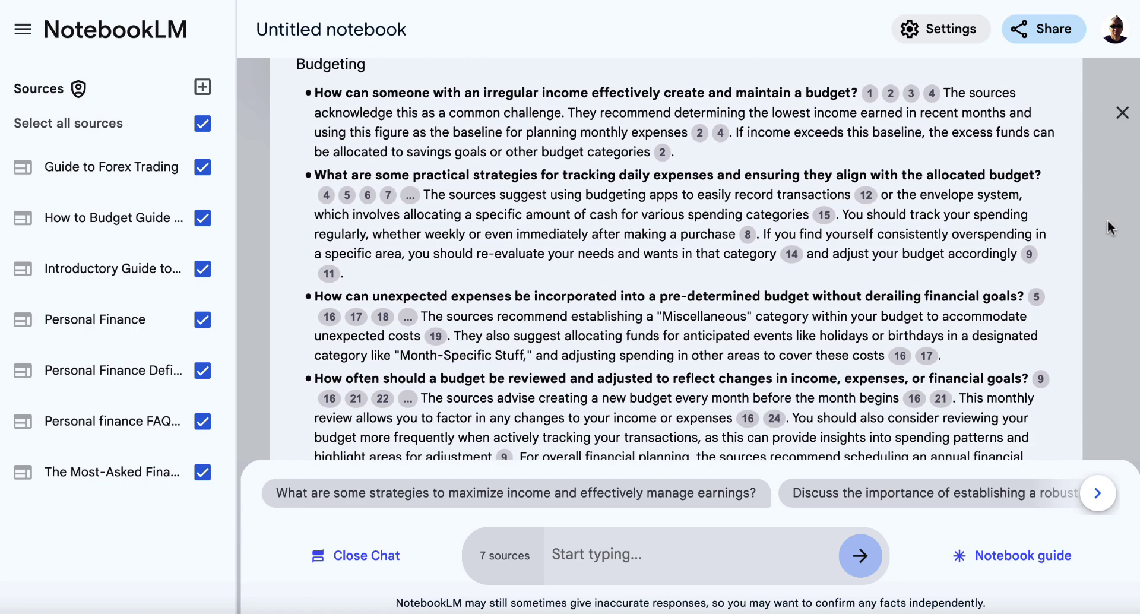
pyautogui.scroll(-15, 1108, 228)
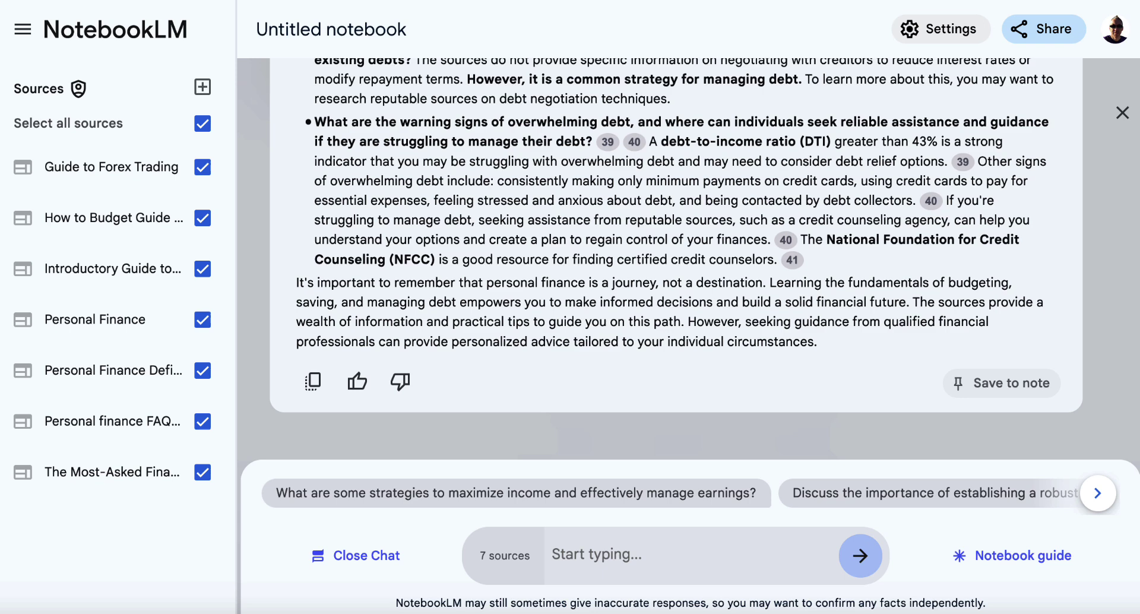
# Step: Ask the notebook chat "List any common questions that these sources have missed" and review the answer
pyautogui.write('List any common questions that these sources have missed')
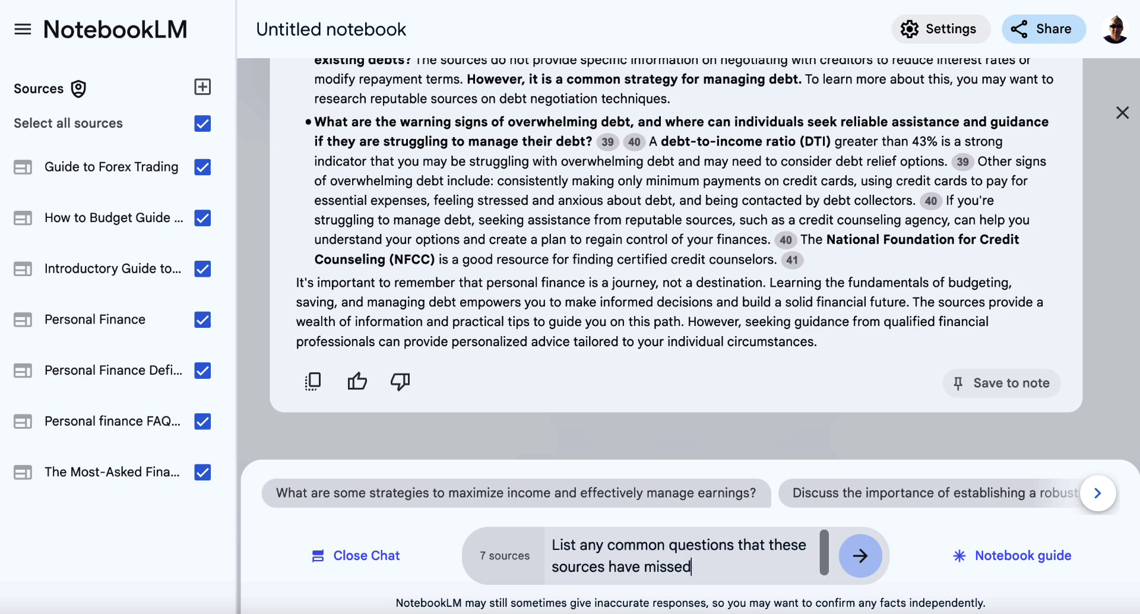
pyautogui.click(874, 555)
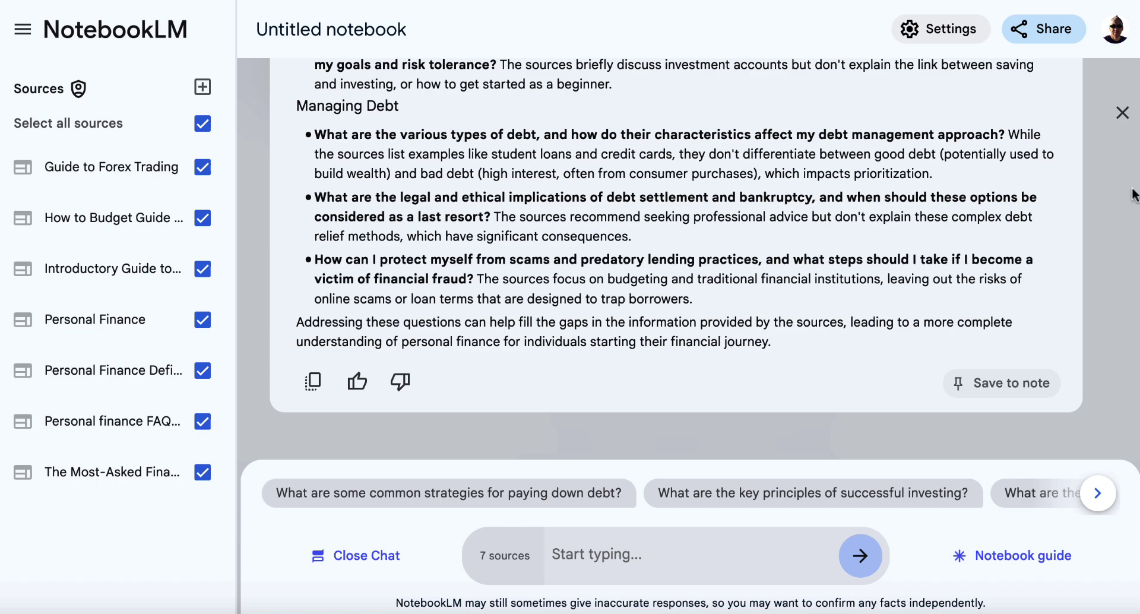
pyautogui.scroll(5, 1117, 195)
pyautogui.scroll(3, 1114, 190)
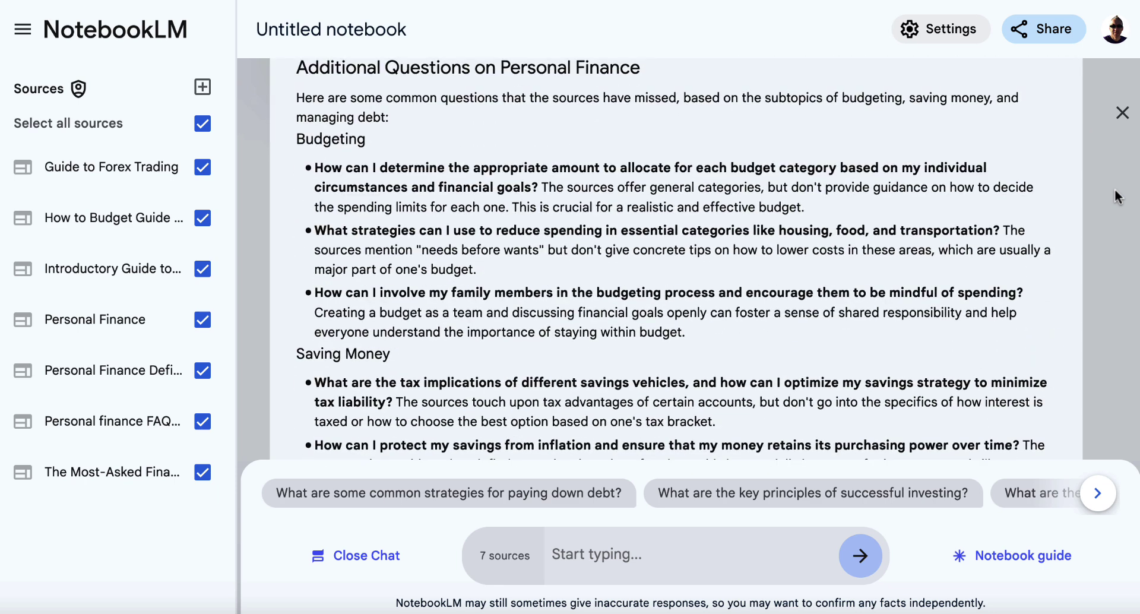
pyautogui.scroll(-7, 1116, 196)
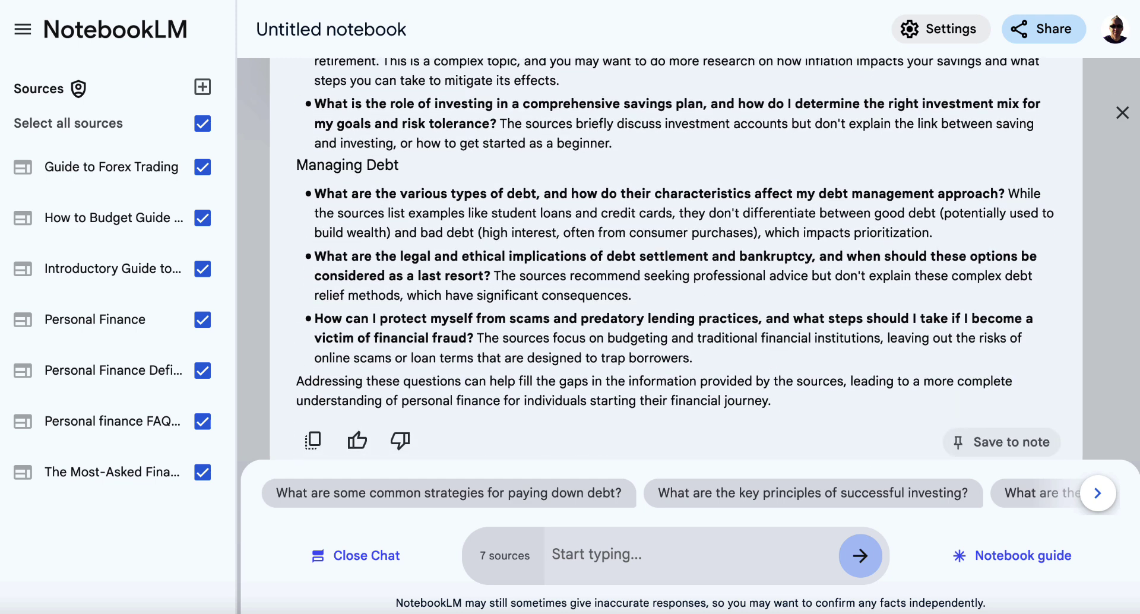
# Step: Ask the chat to create an FAQ covering all the sources' common questions plus those missed, with clear, succinct questions and beginner-friendly answers, leaving nothing out
pyautogui.click(720, 552)
pyautogui.press('super+v')
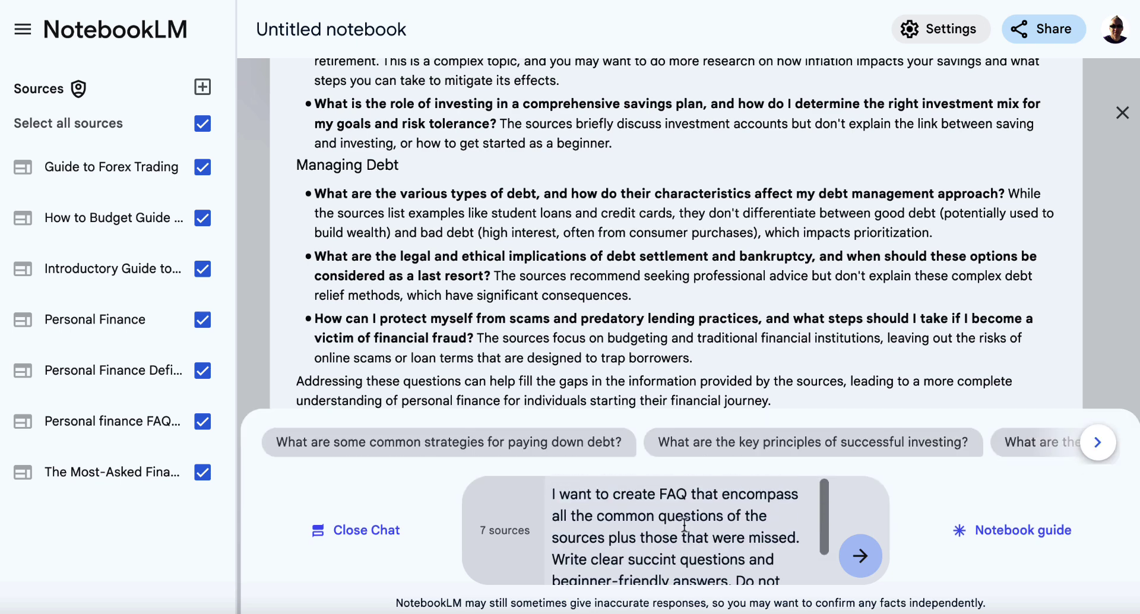
pyautogui.scroll(-2, 684, 525)
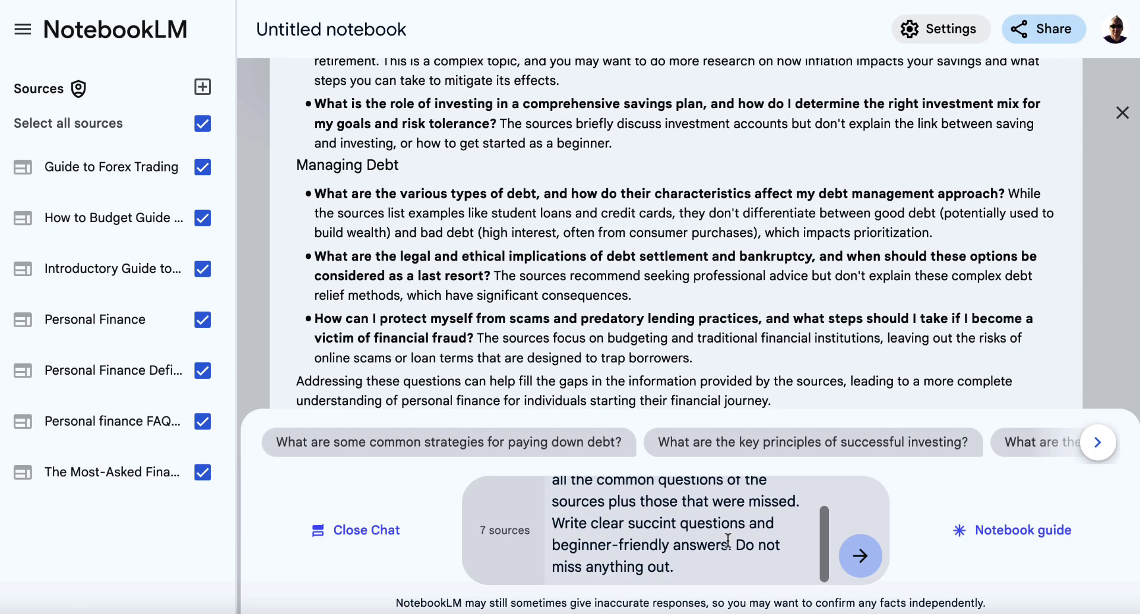
pyautogui.click(625, 525)
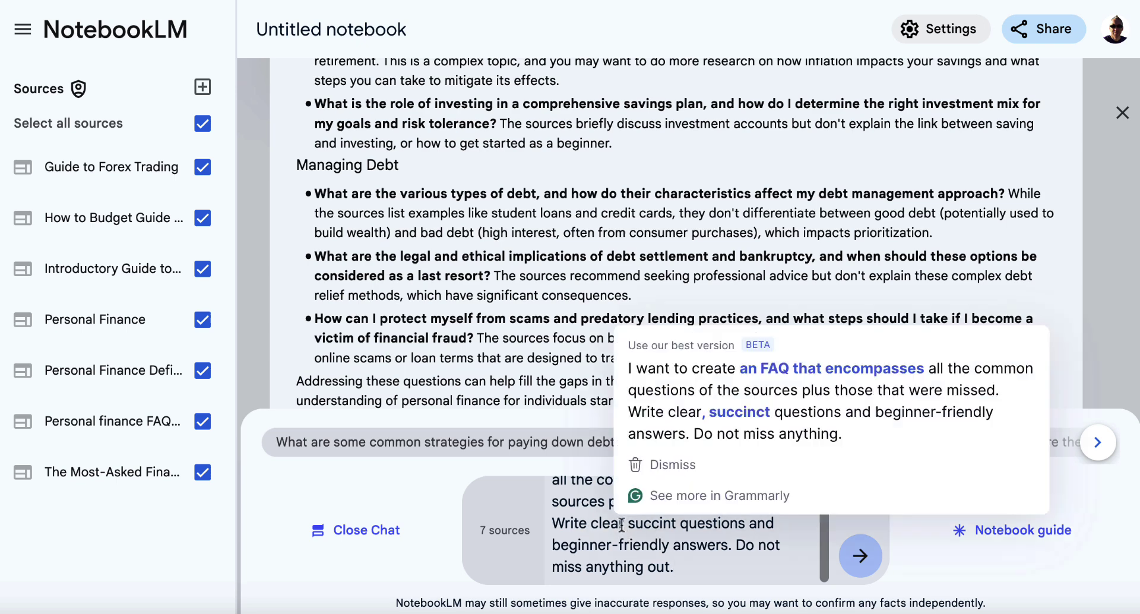
pyautogui.write(',')
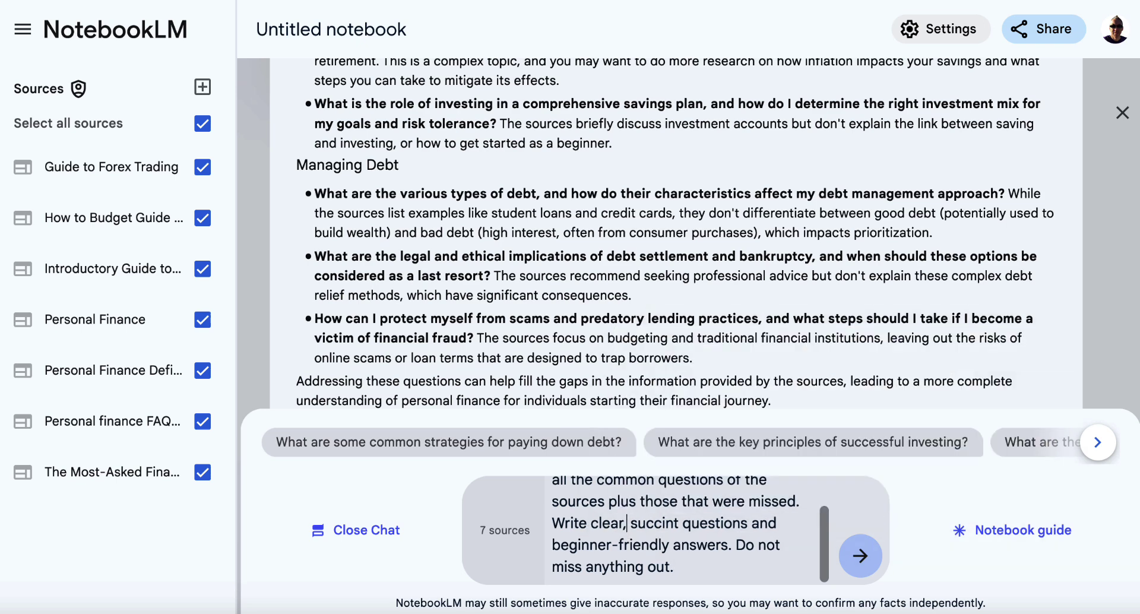
pyautogui.click(861, 556)
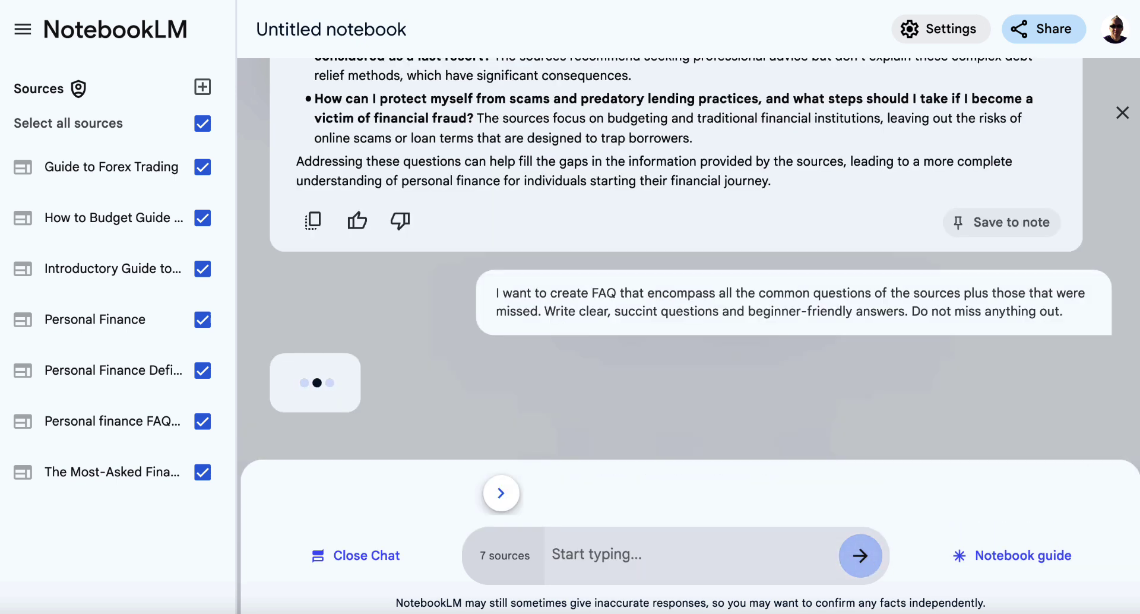
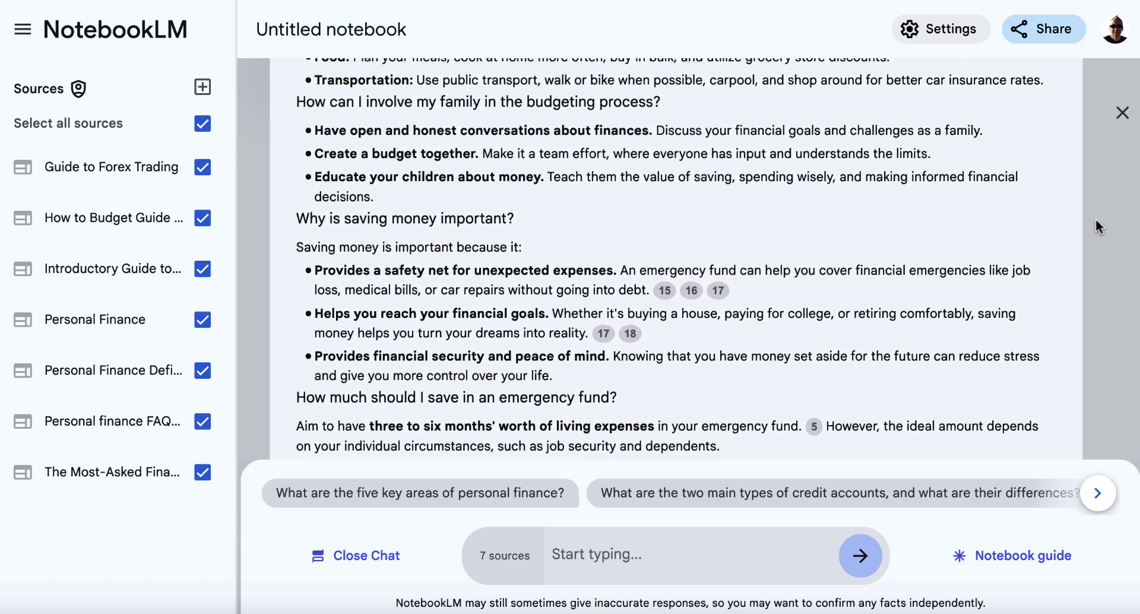
# Step: Look through the generated FAQ on Personal Finance for Beginners from start to end and copy the whole answer
pyautogui.scroll(5, 1096, 219)
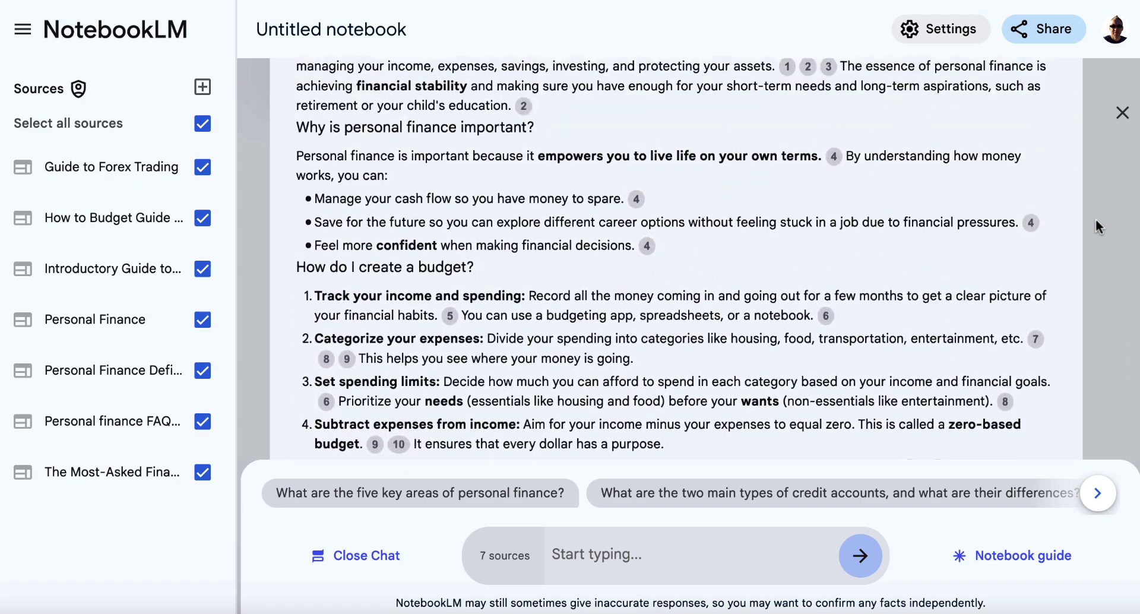
pyautogui.scroll(-1, 1096, 219)
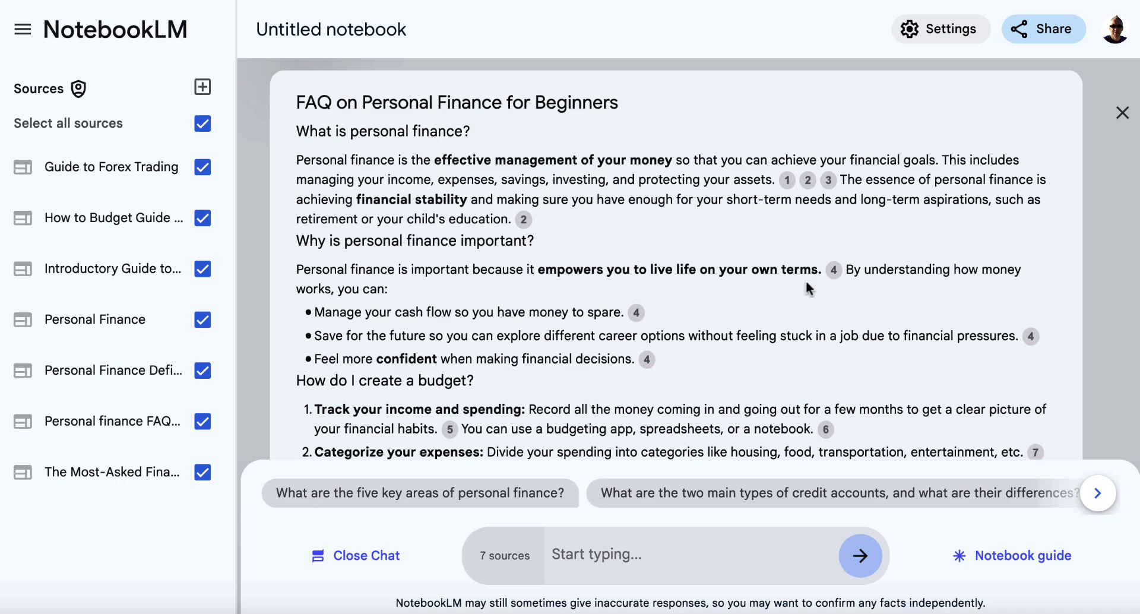
pyautogui.scroll(-20, 806, 283)
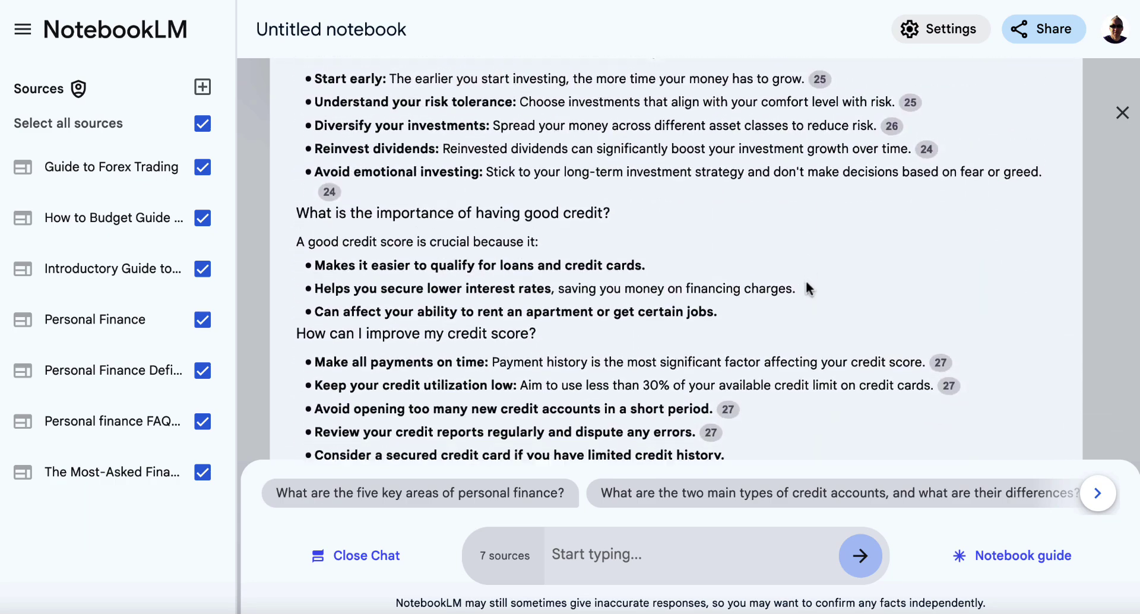
pyautogui.scroll(-20, 807, 287)
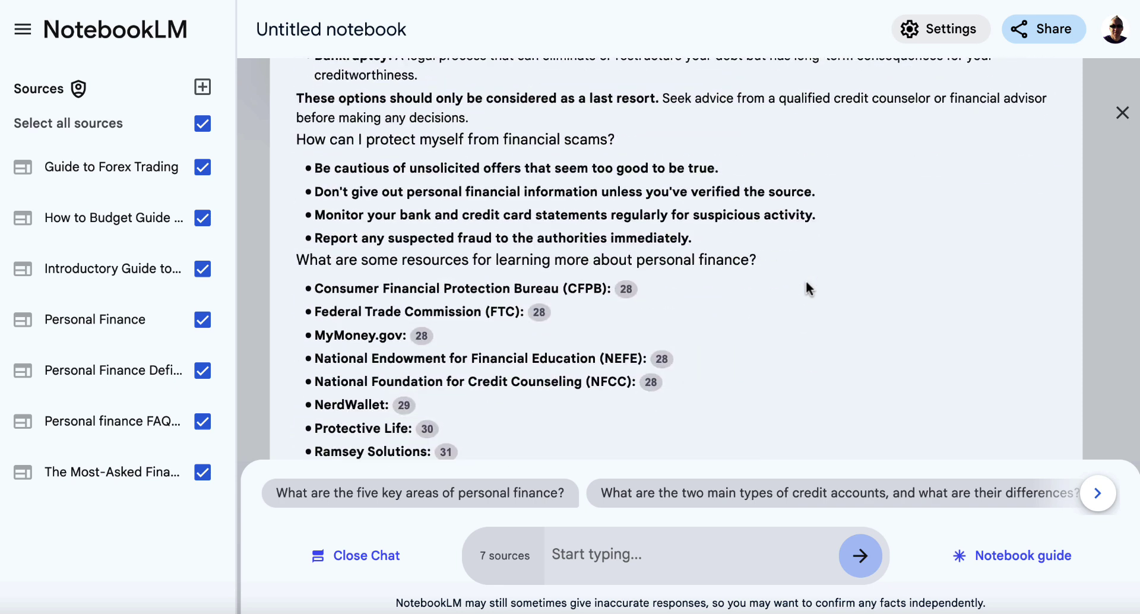
pyautogui.scroll(-5, 807, 289)
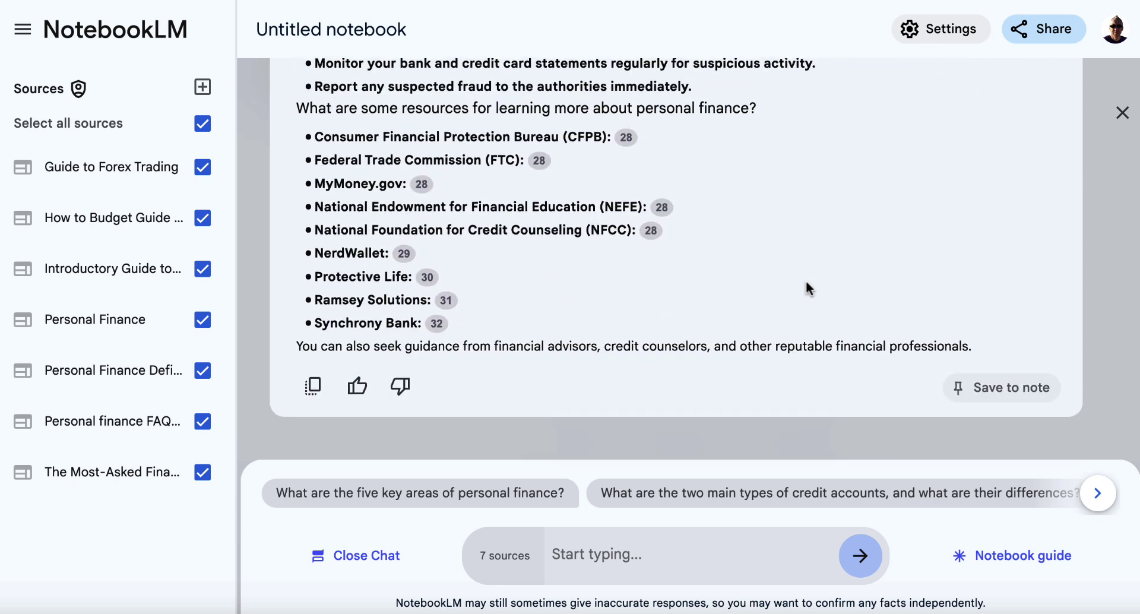
pyautogui.click(312, 386)
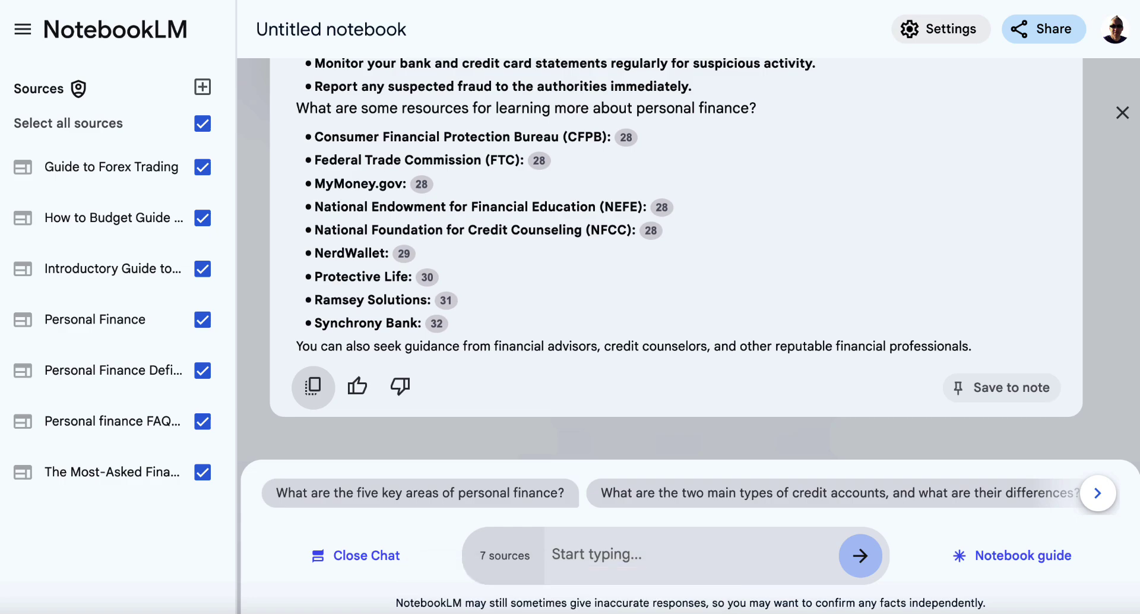
# Step: Switch to Grammarly in a new browser tab
pyautogui.press('super+t')
pyautogui.write('gra')
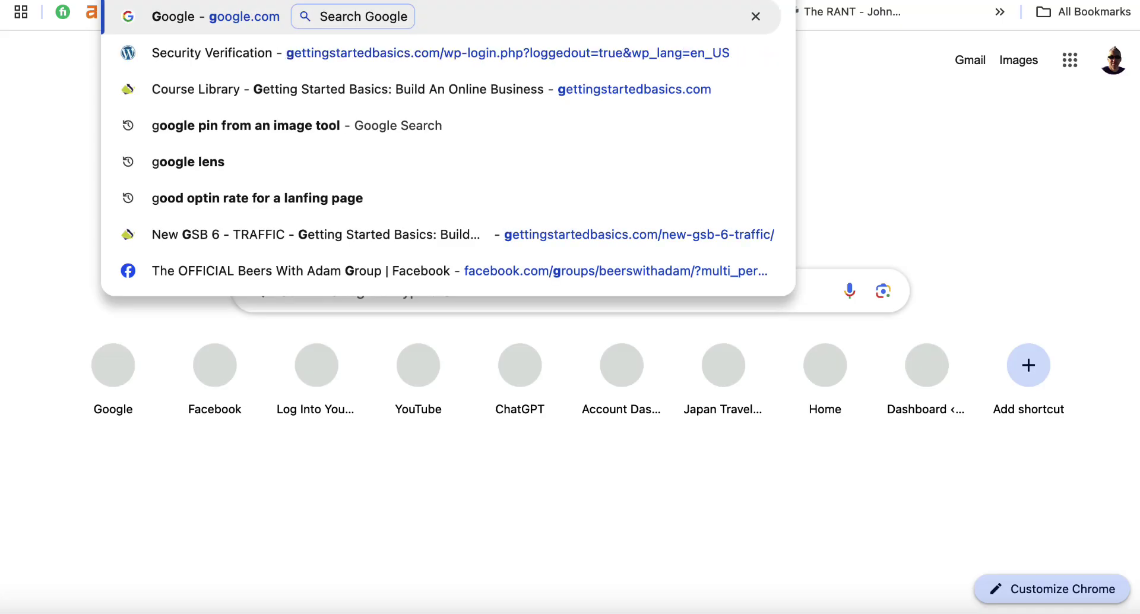
pyautogui.press('Escape')
pyautogui.press('Return')
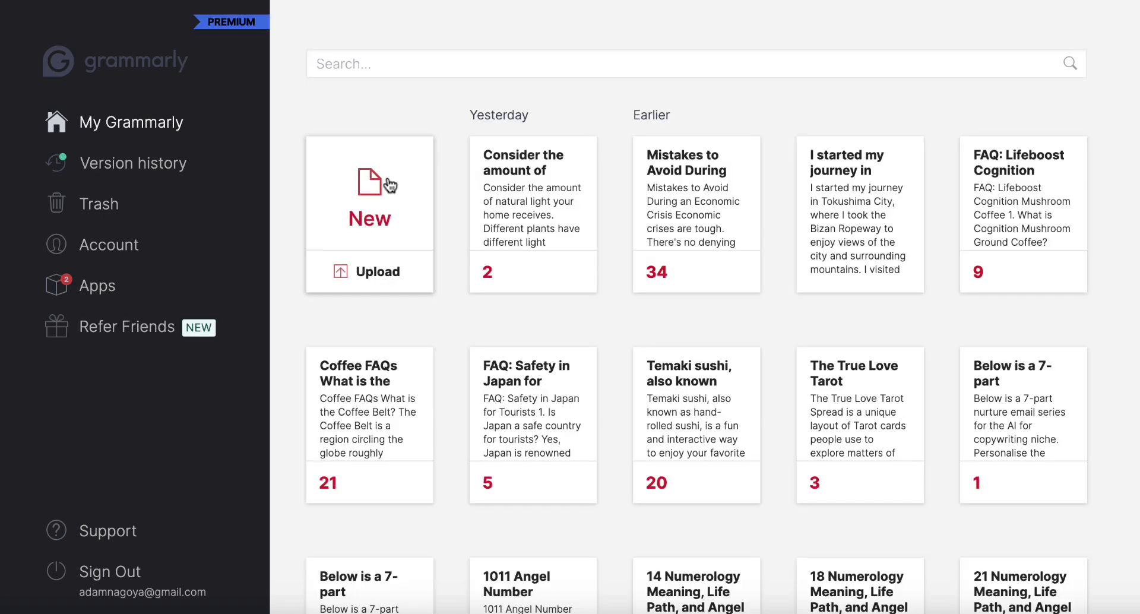
# Step: Create a new Grammarly document from the copied FAQ text and accept the default writing goals
pyautogui.click(378, 221)
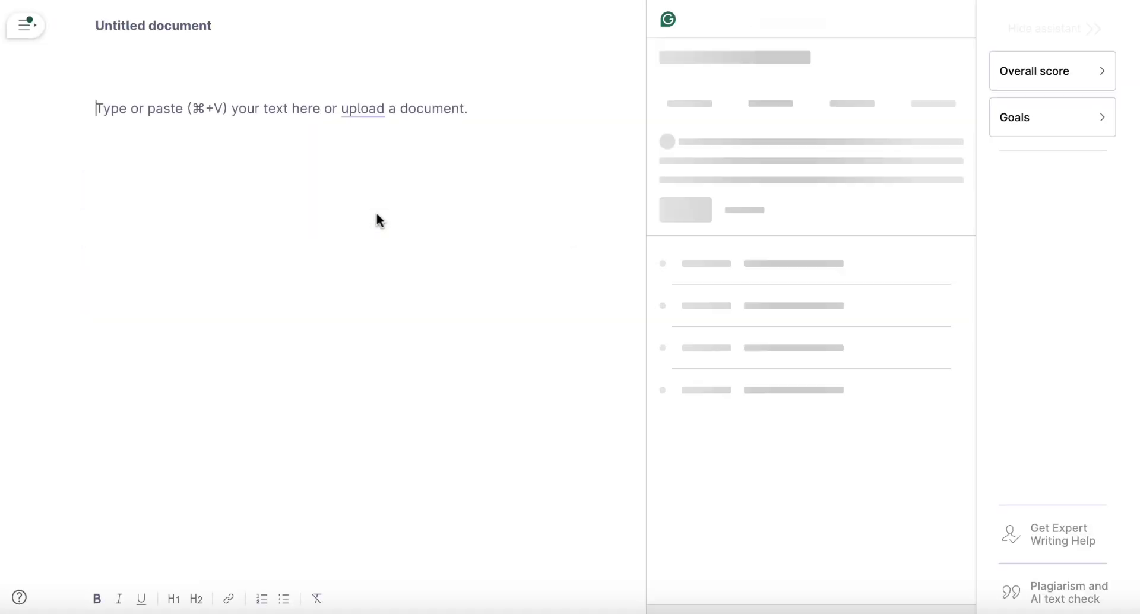
pyautogui.press('super+v')
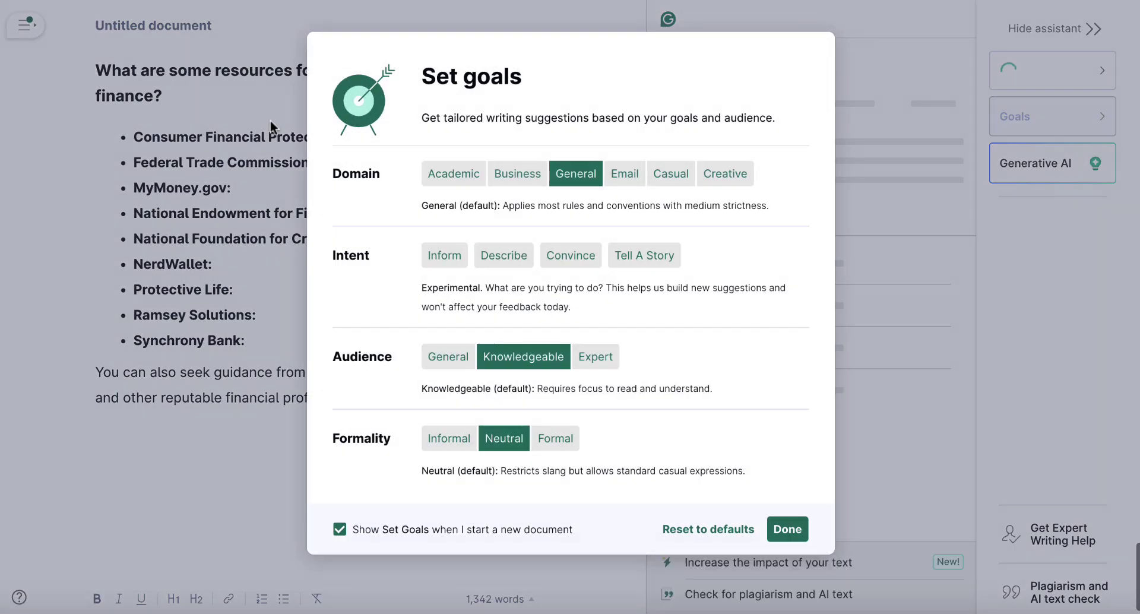
pyautogui.click(788, 529)
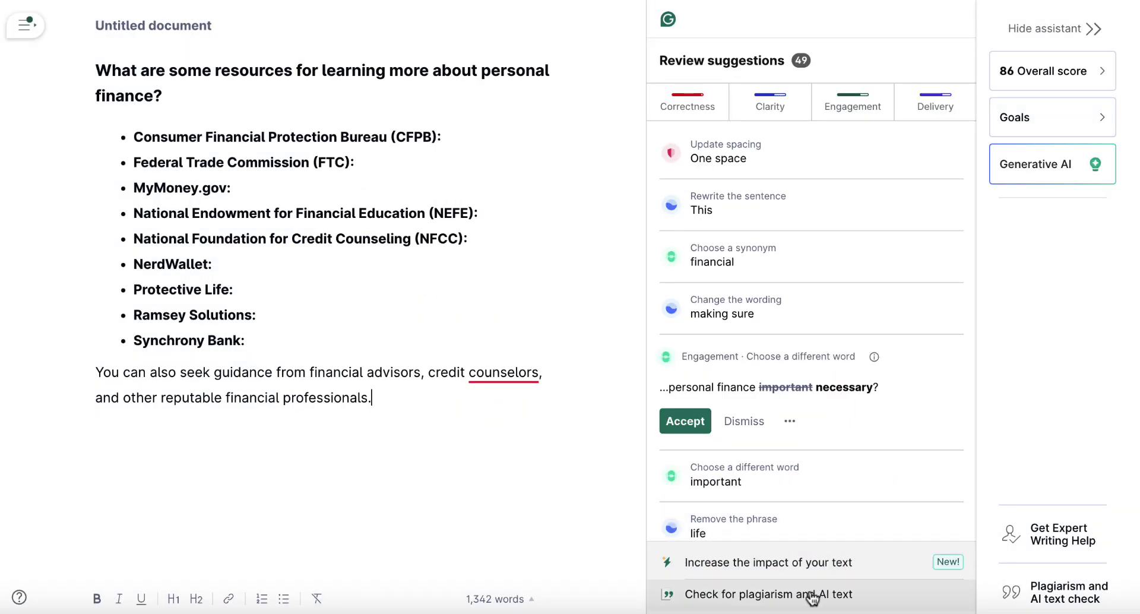
# Step: Run the plagiarism and AI text check on the FAQ and examine the "Managing your Money-A Step-by-Step Guide" match and other flagged passages
pyautogui.click(789, 596)
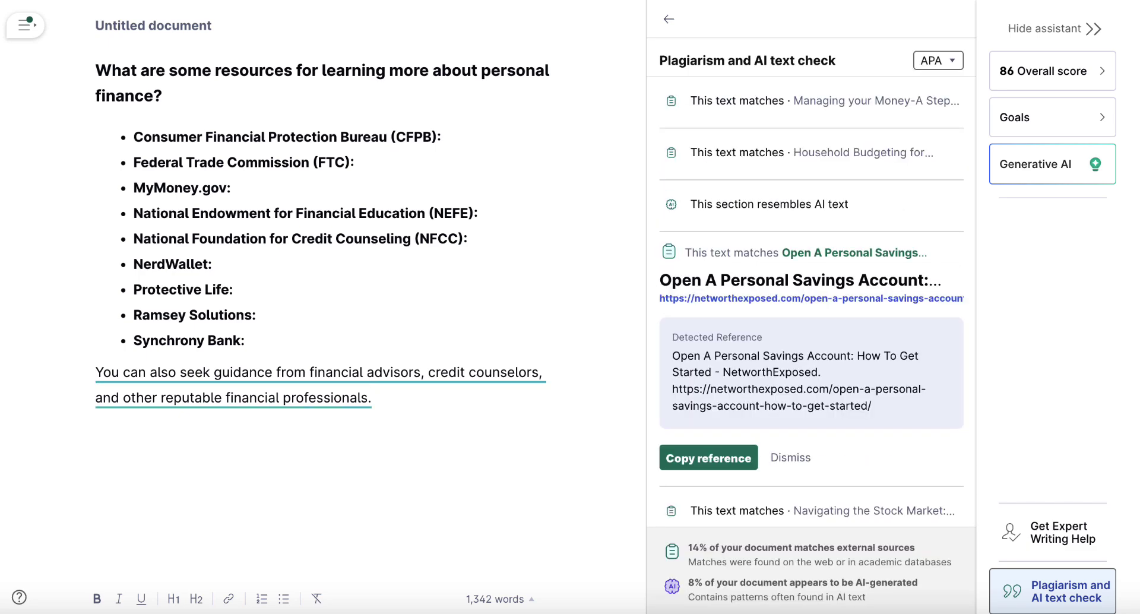
pyautogui.scroll(-1, 760, 439)
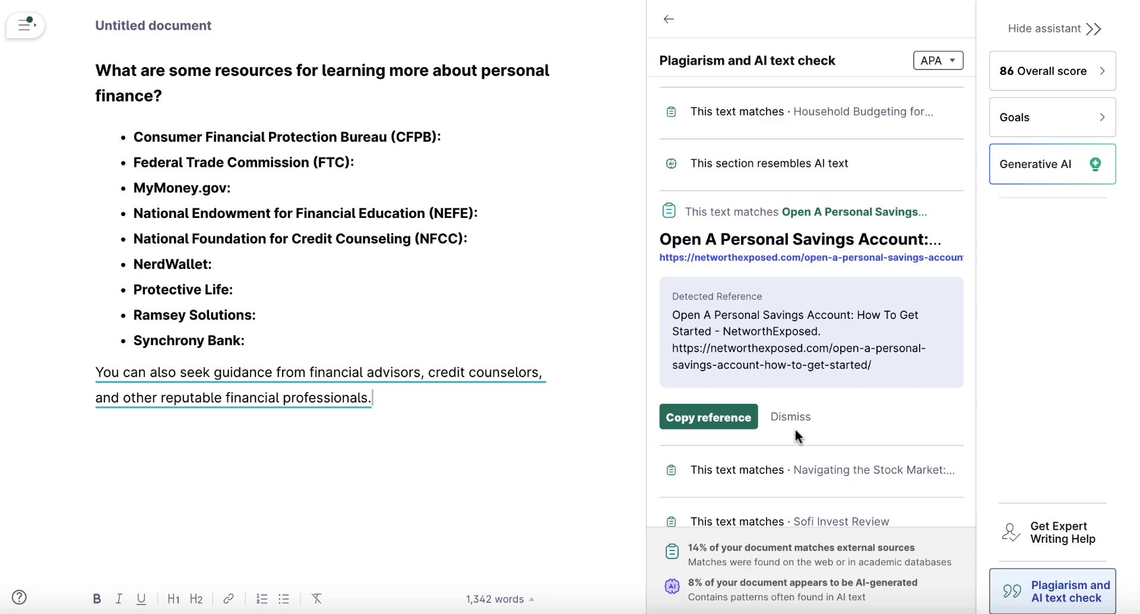
pyautogui.scroll(1, 819, 356)
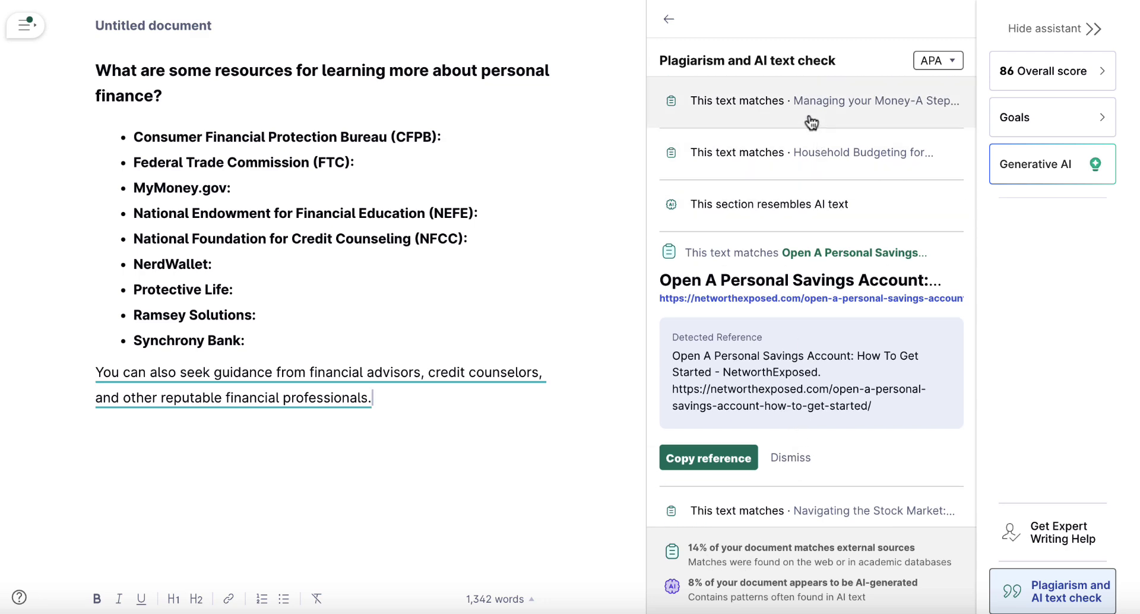
pyautogui.click(766, 104)
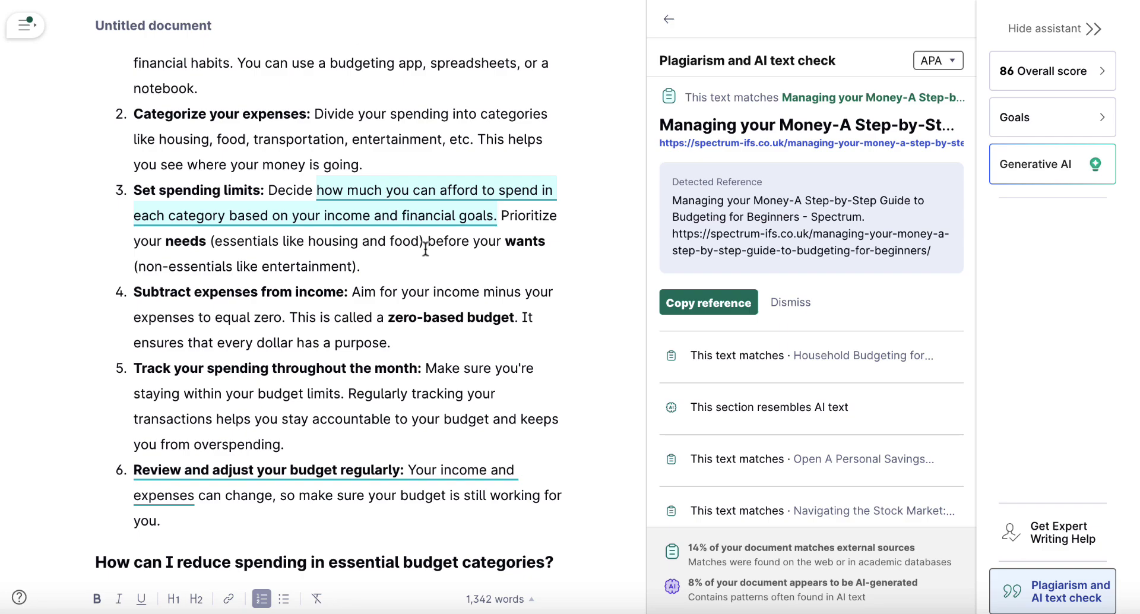
pyautogui.scroll(-10, 425, 249)
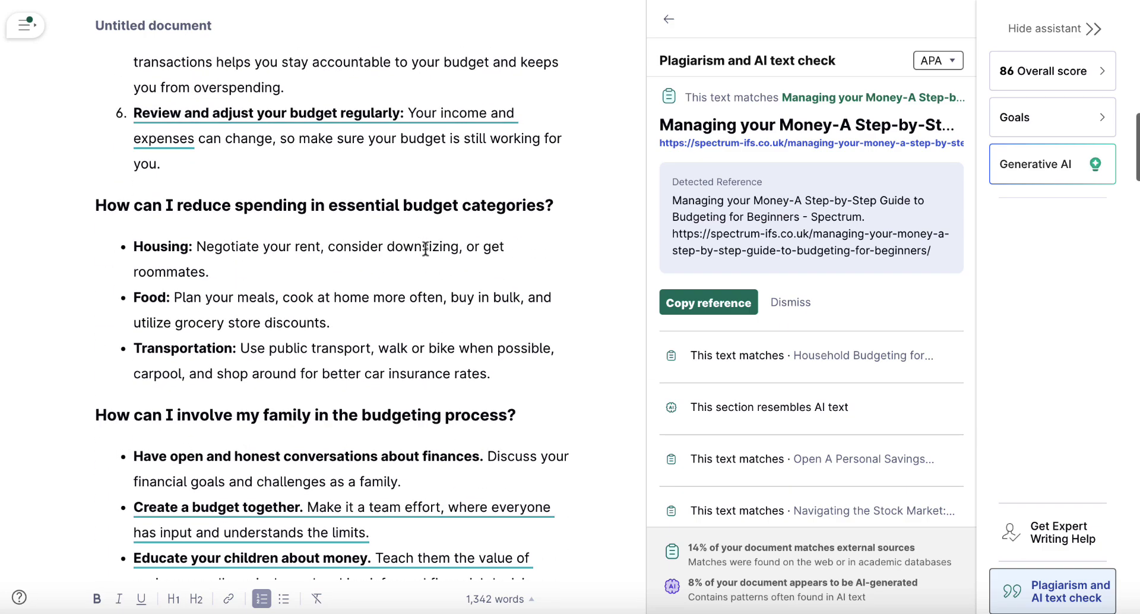
pyautogui.scroll(-15, 425, 248)
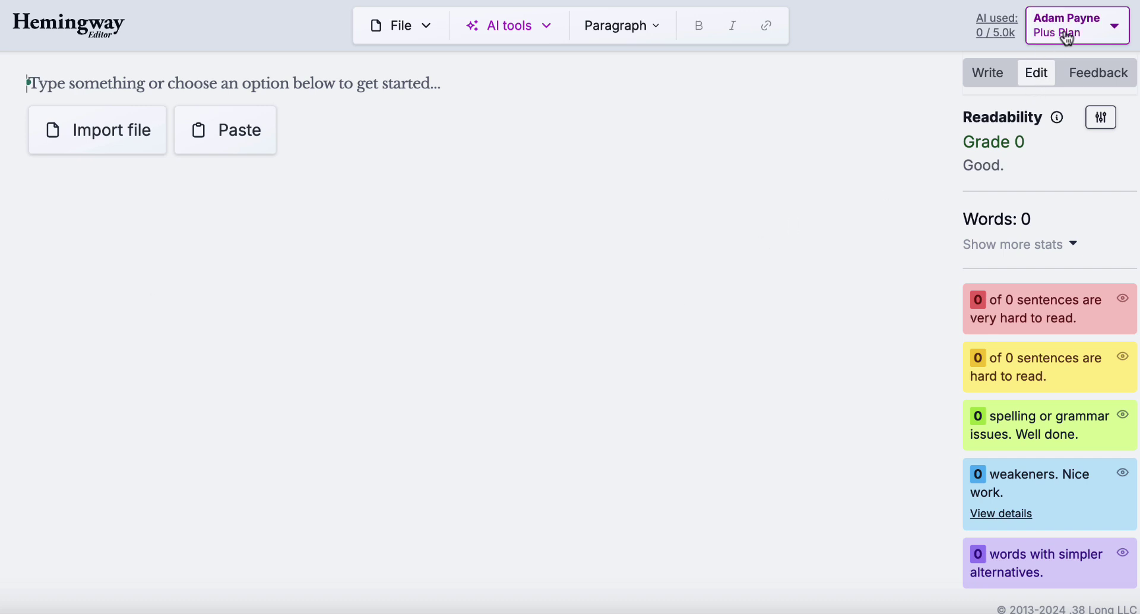
# Step: Paste the copied FAQ into the empty document and replace the very hard to read sentence under "What is personal finance?" with the AI simplification
pyautogui.hotkey('ctrl', 'v')
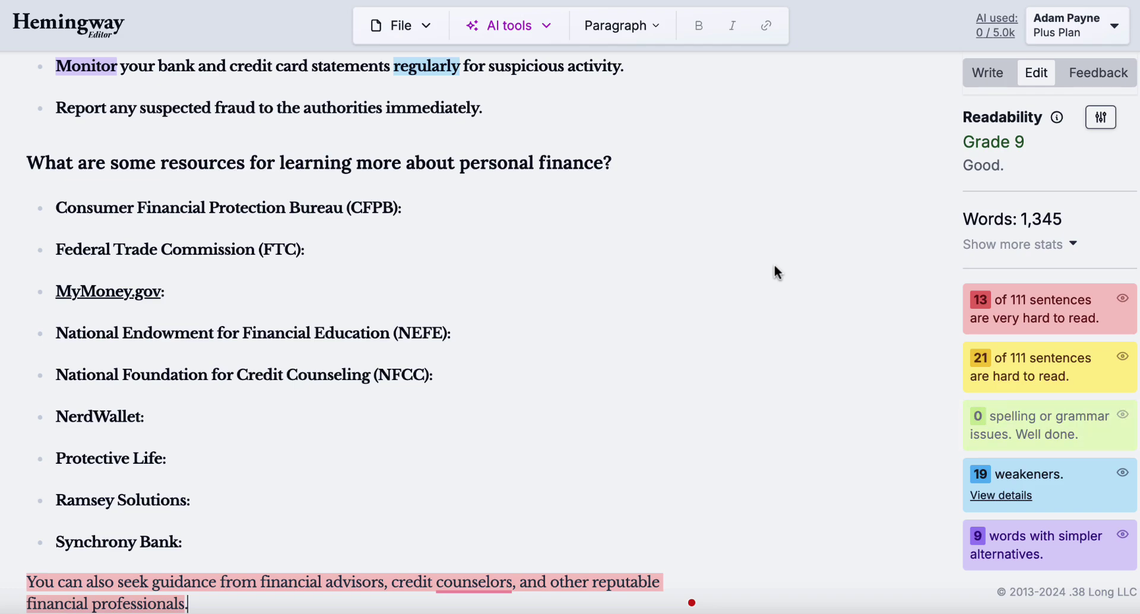
pyautogui.hotkey('ctrl', 'Home')
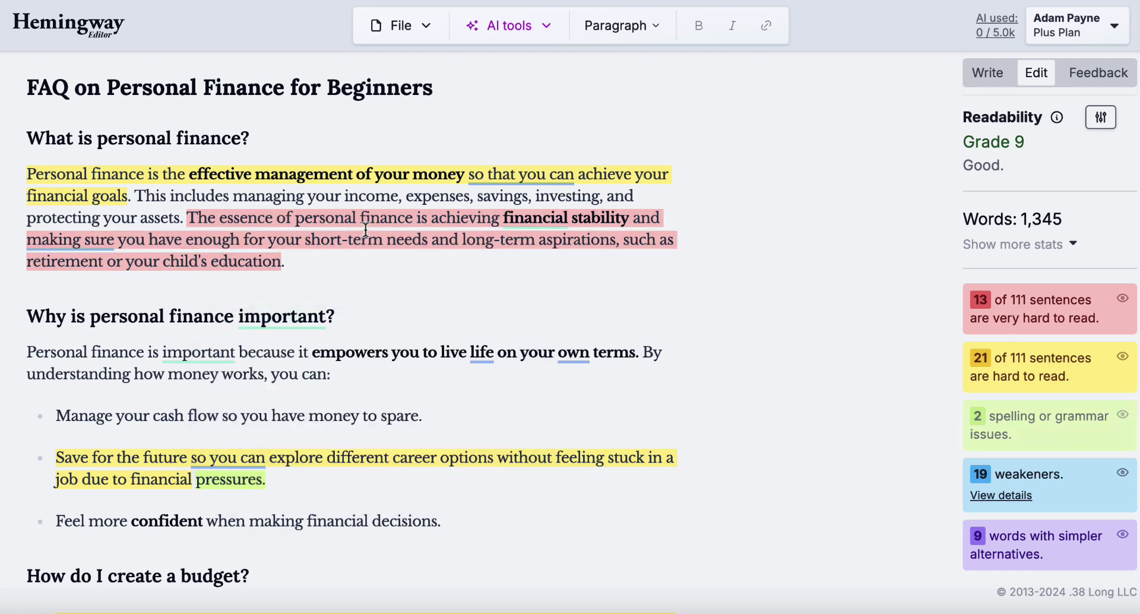
pyautogui.moveTo(365, 230)
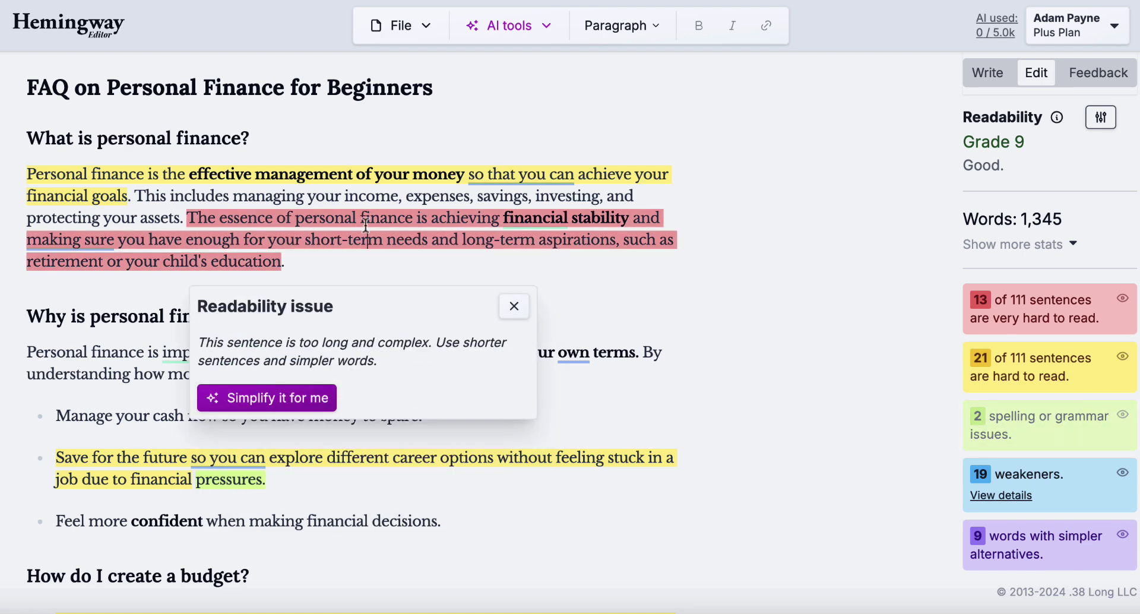
pyautogui.click(296, 399)
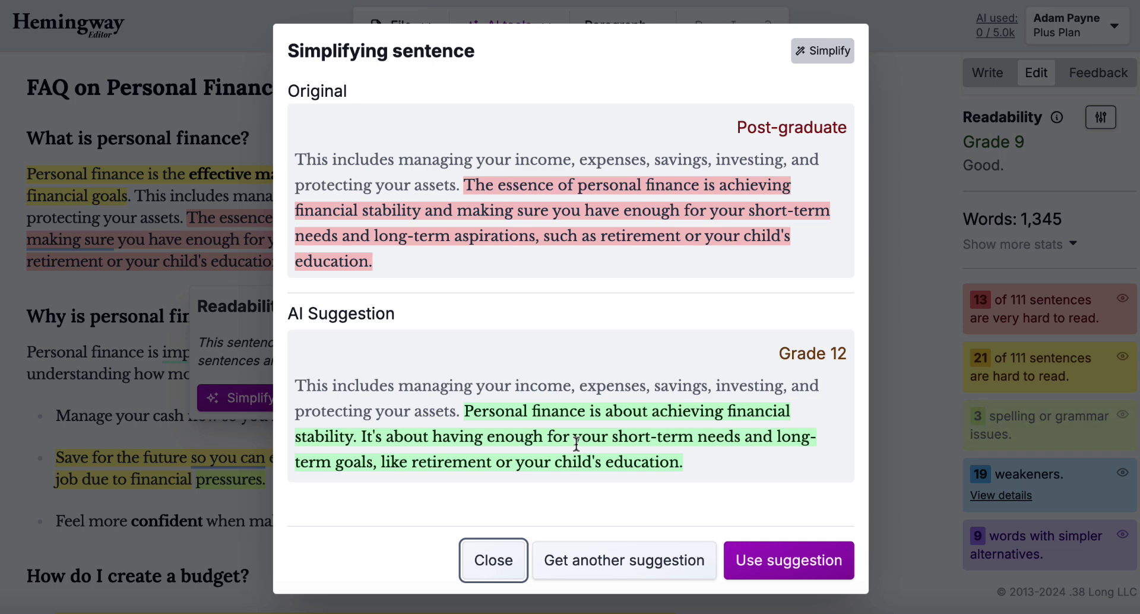
pyautogui.click(787, 561)
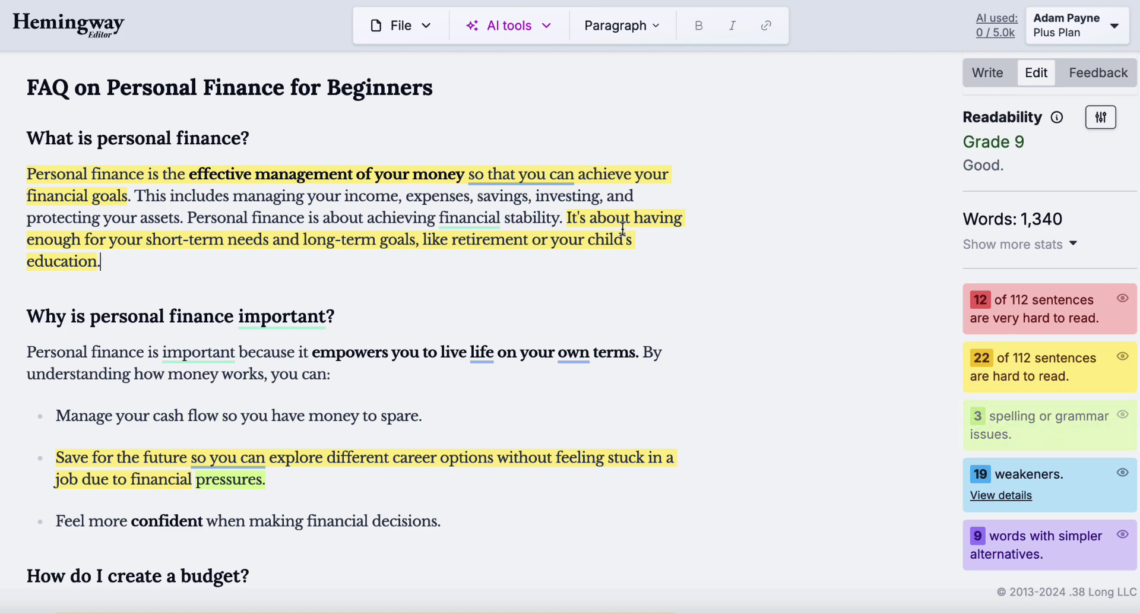
# Step: Simplify the very hard to read "Prioritize your needs" sentence in the "Set spending limits" item with the AI suggestion
pyautogui.scroll(-6, 689, 346)
pyautogui.scroll(-1, 688, 347)
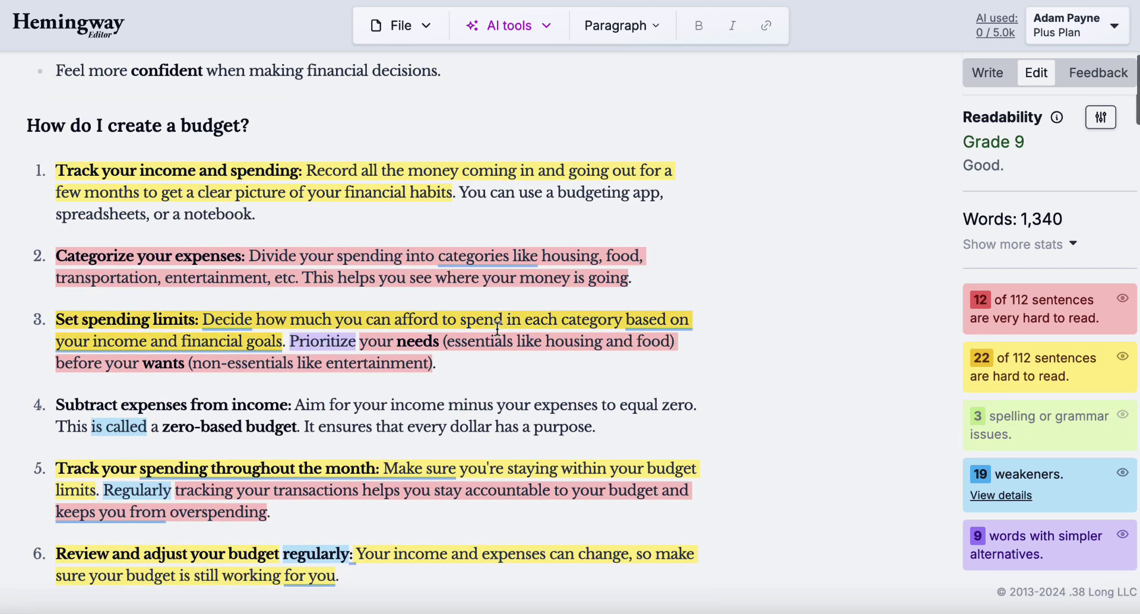
pyautogui.click(409, 343)
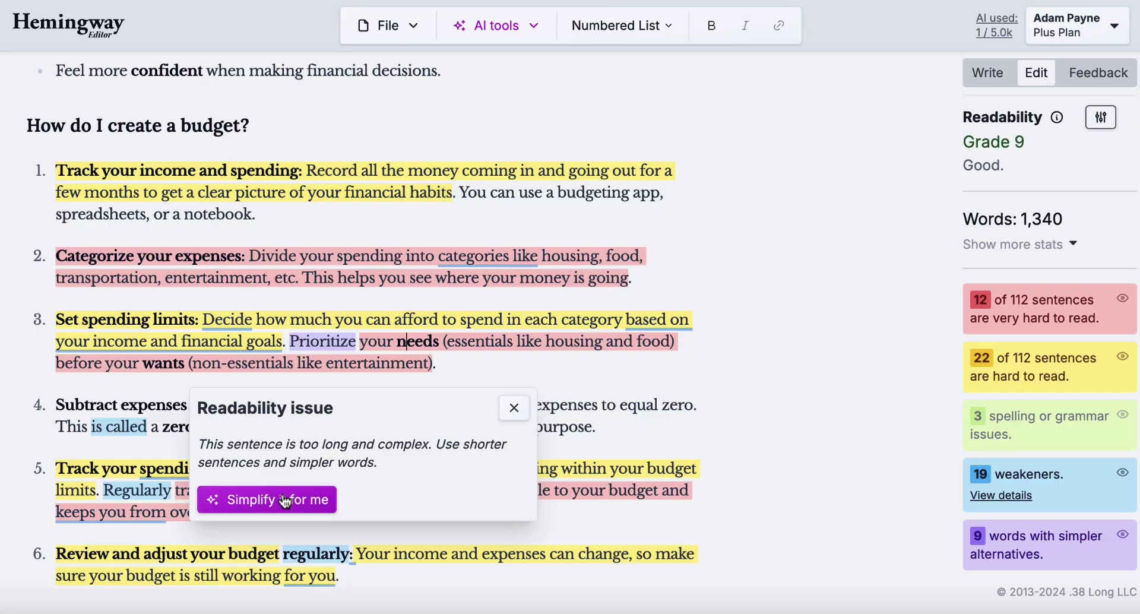
pyautogui.click(283, 496)
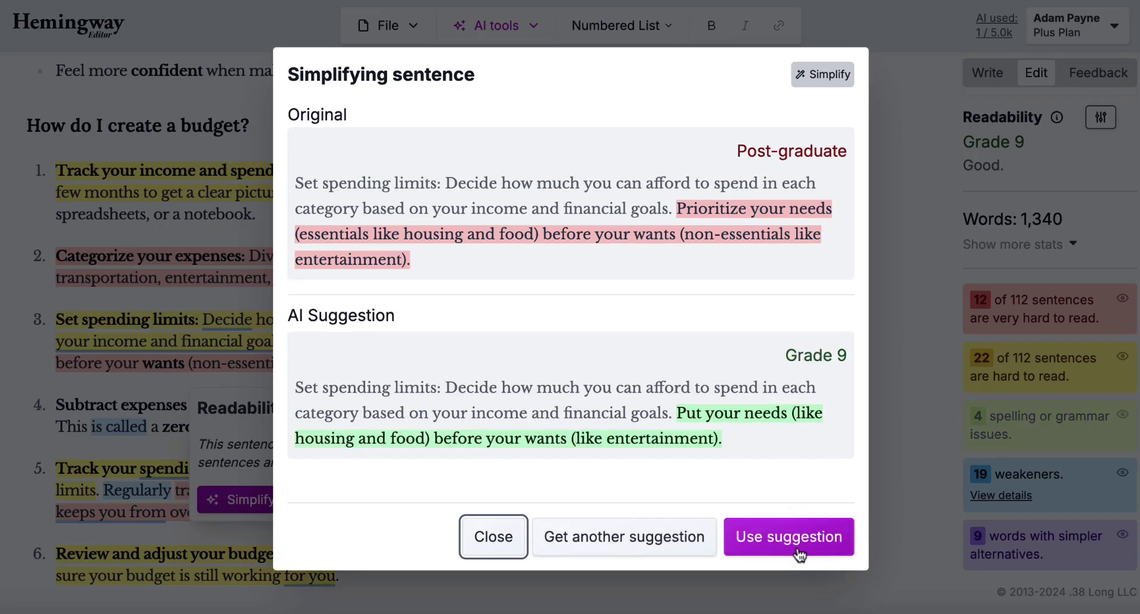
pyautogui.click(789, 533)
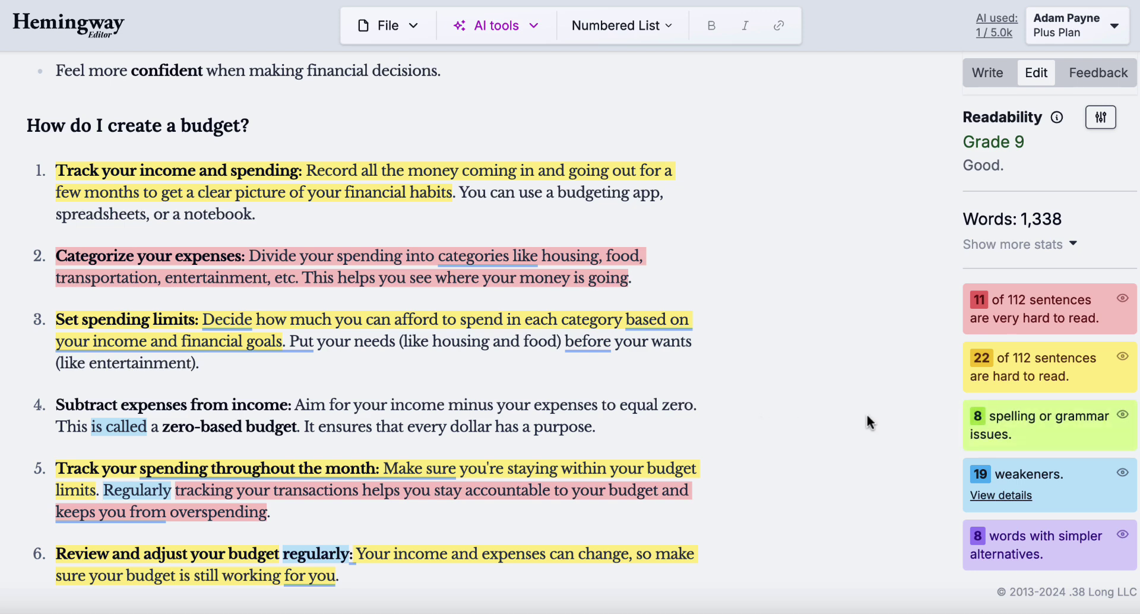
# Step: Expand the weakeners details and examine the breakdown of adverbs, passive voice and qualifiers
pyautogui.click(1020, 503)
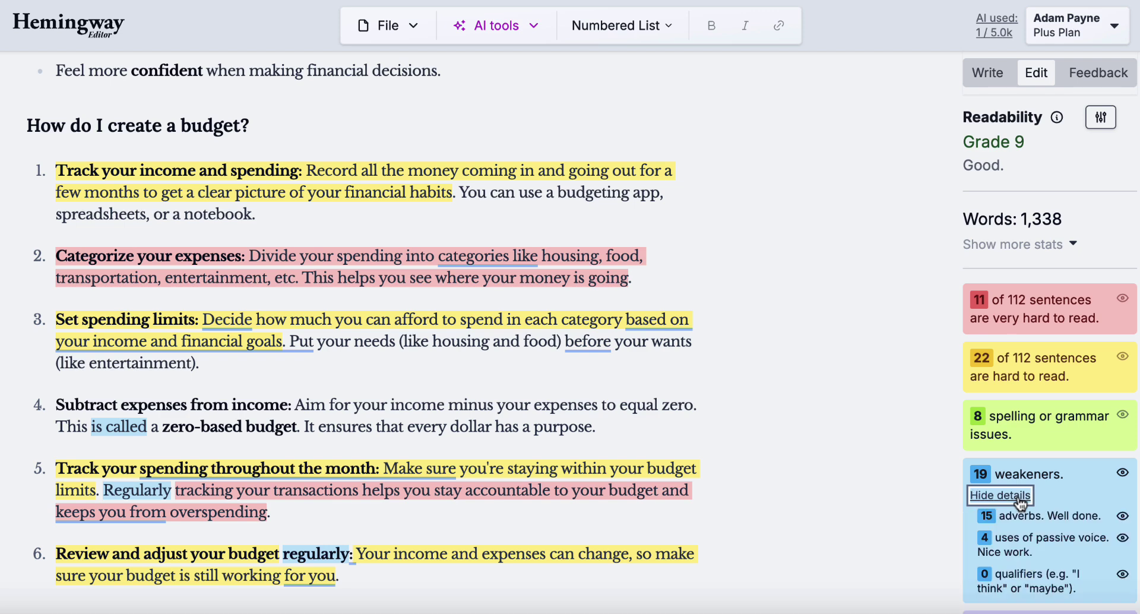
pyautogui.scroll(-1, 1021, 503)
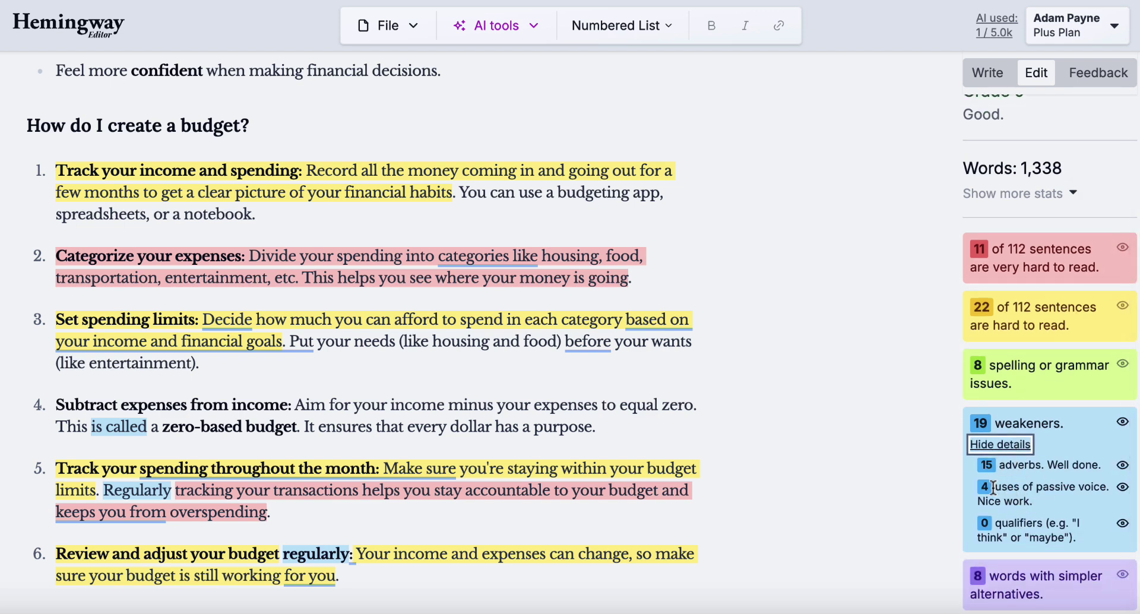
pyautogui.scroll(1, 1033, 485)
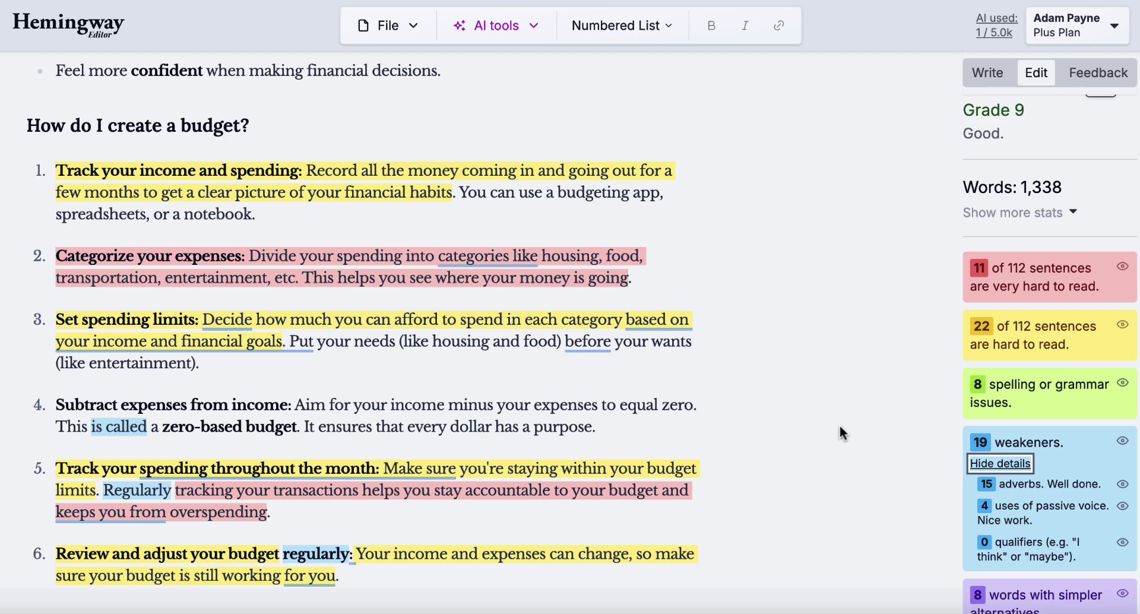
# Step: Review Grammarly's full rewrite suggestion for the "Set spending limits" item and close it without applying it
pyautogui.scroll(-3, 565, 400)
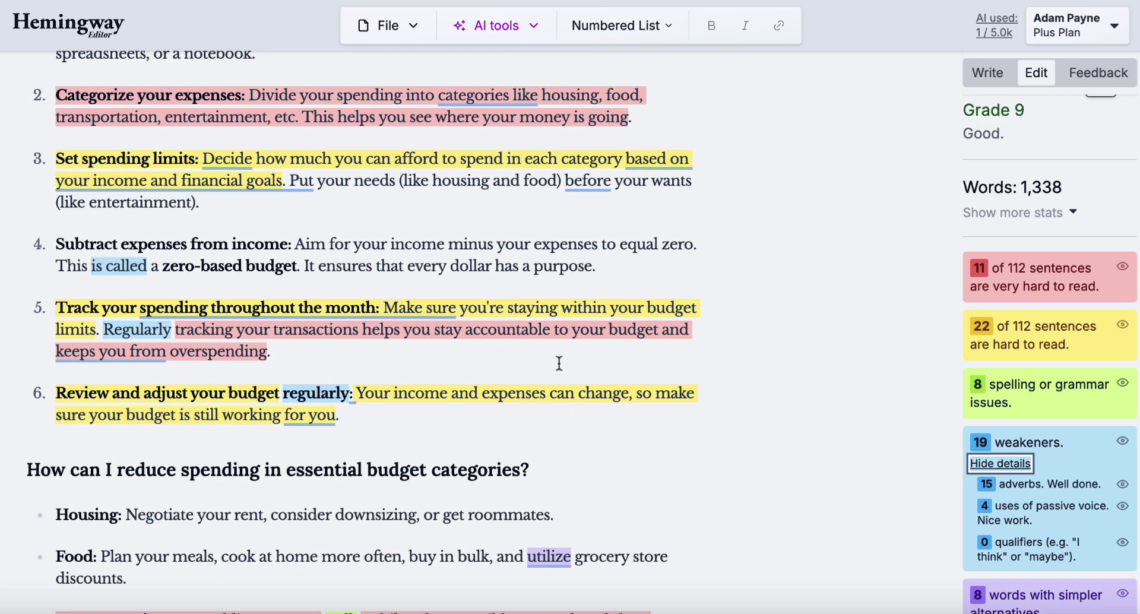
pyautogui.scroll(1, 558, 363)
pyautogui.moveTo(596, 235)
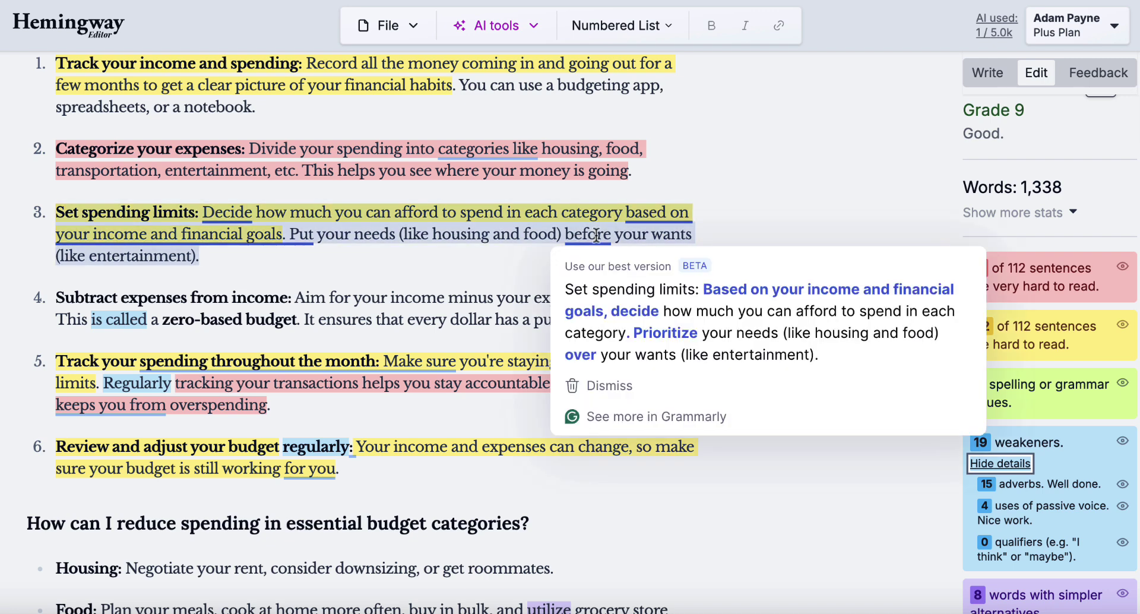
pyautogui.click(600, 418)
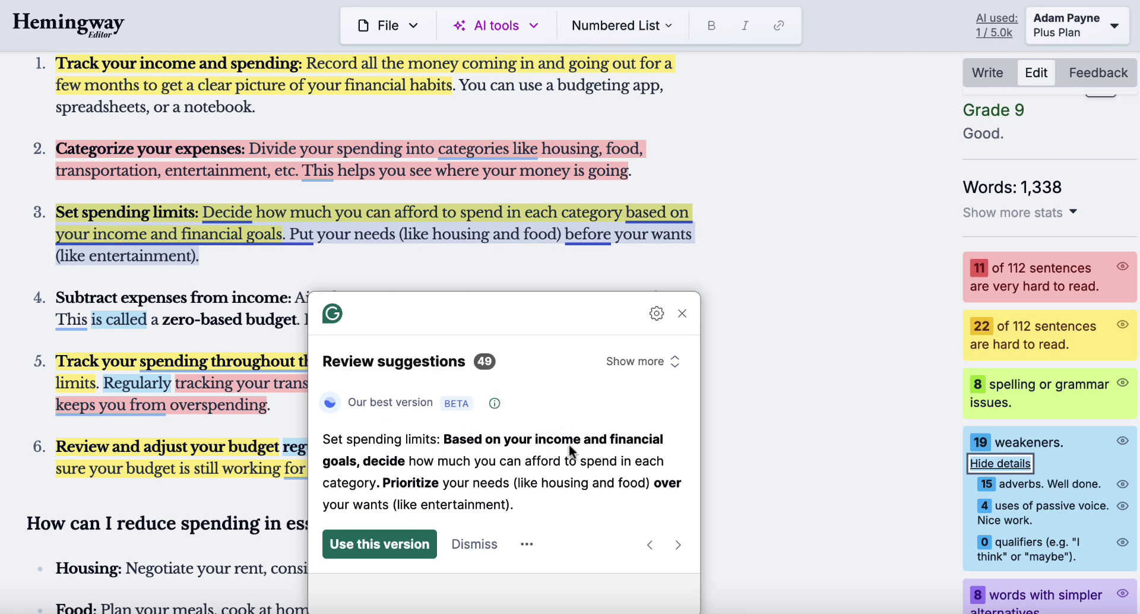
pyautogui.click(682, 314)
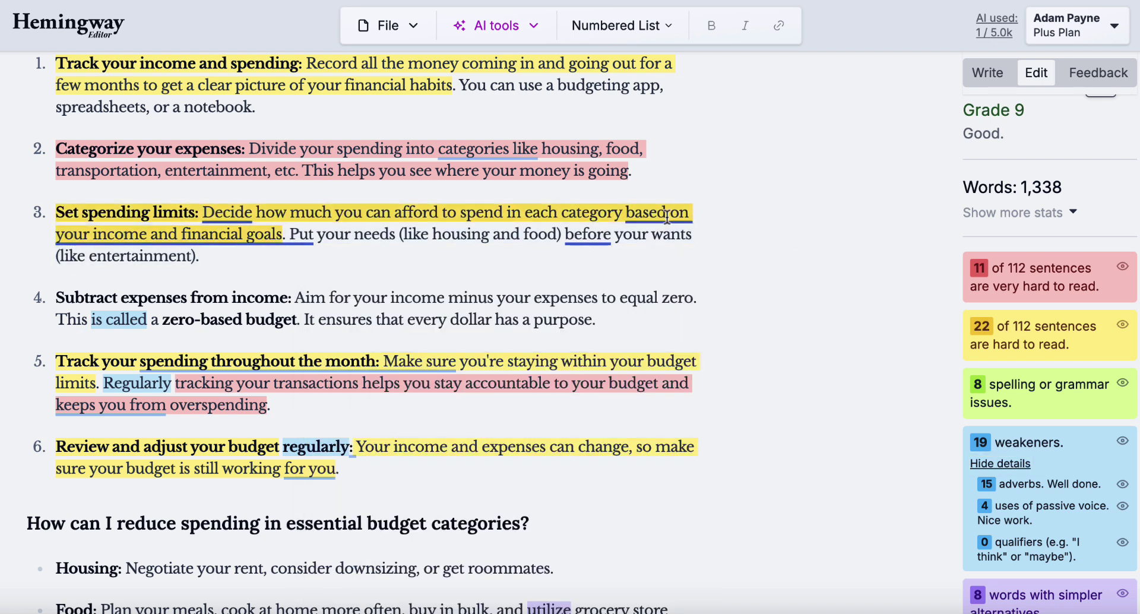
# Step: Accept Grammarly's fixes: remove the comma after "team effort" and replace "important" with "essential" in "Saving money is important because it"
pyautogui.scroll(-3, 489, 324)
pyautogui.scroll(-6, 489, 324)
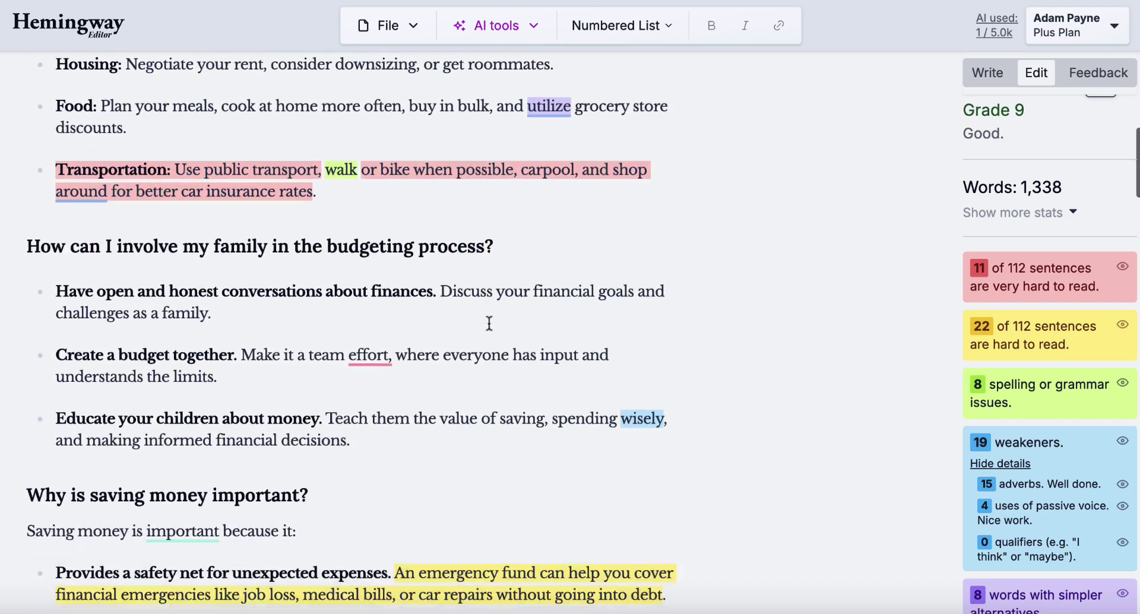
pyautogui.moveTo(375, 254)
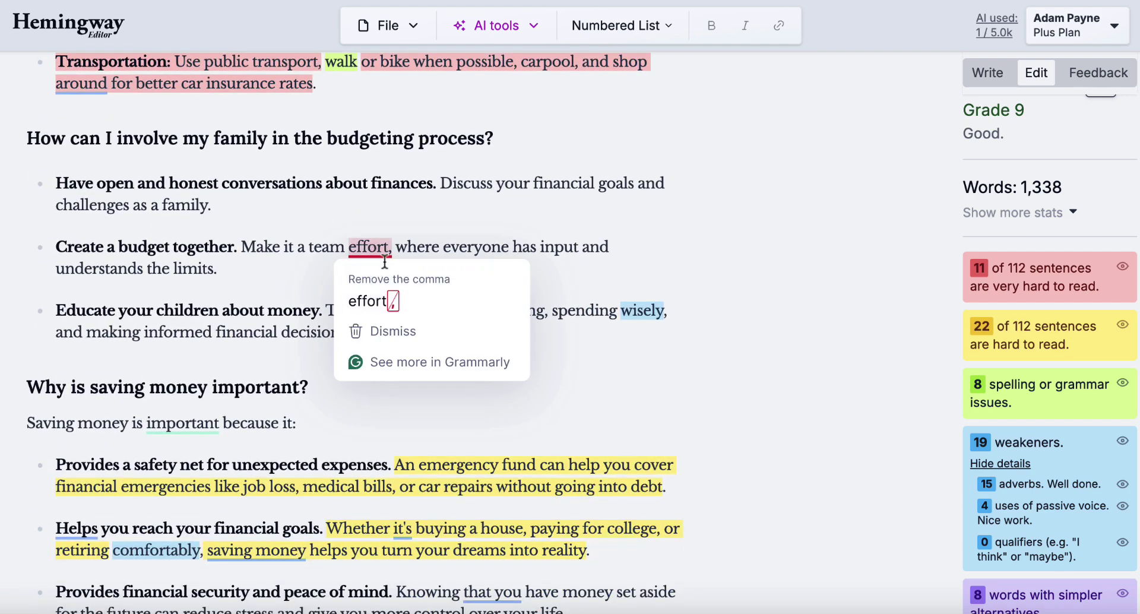
pyautogui.click(373, 300)
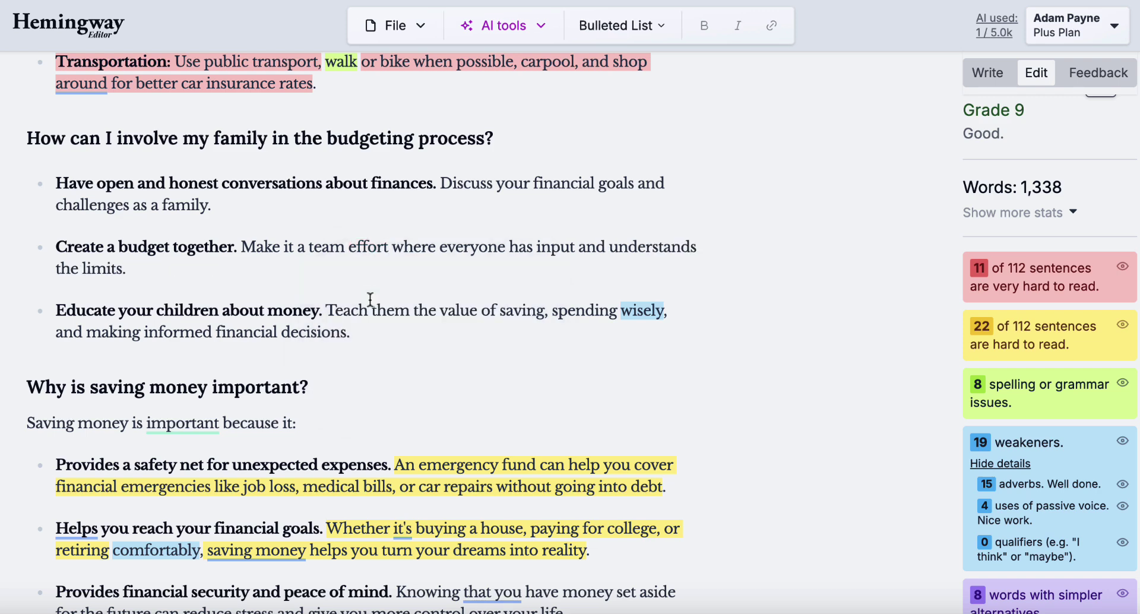
pyautogui.moveTo(189, 423)
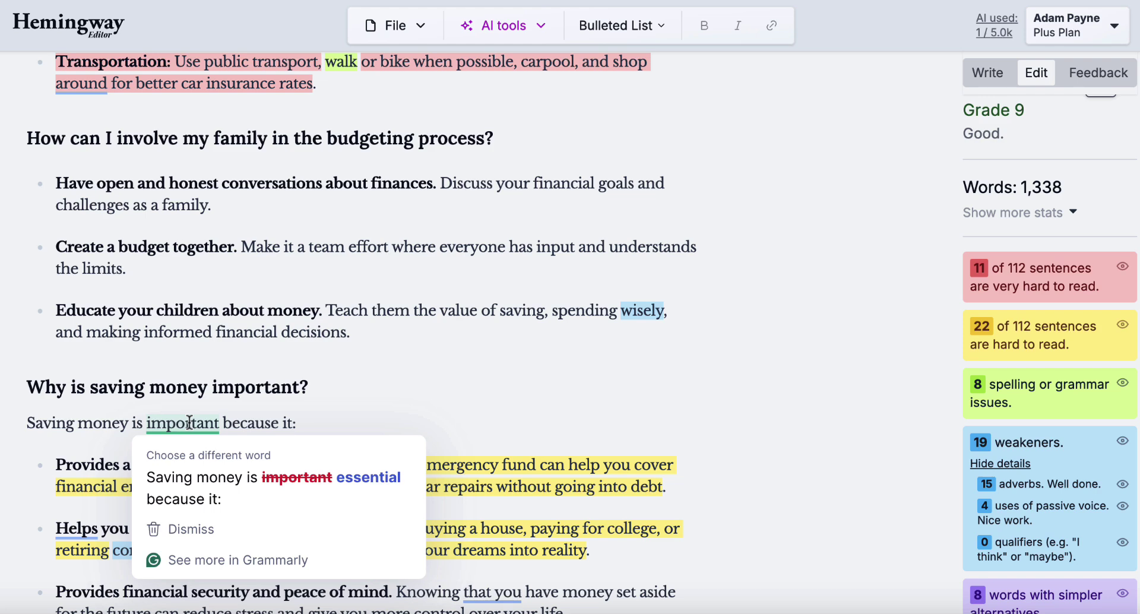
pyautogui.click(305, 477)
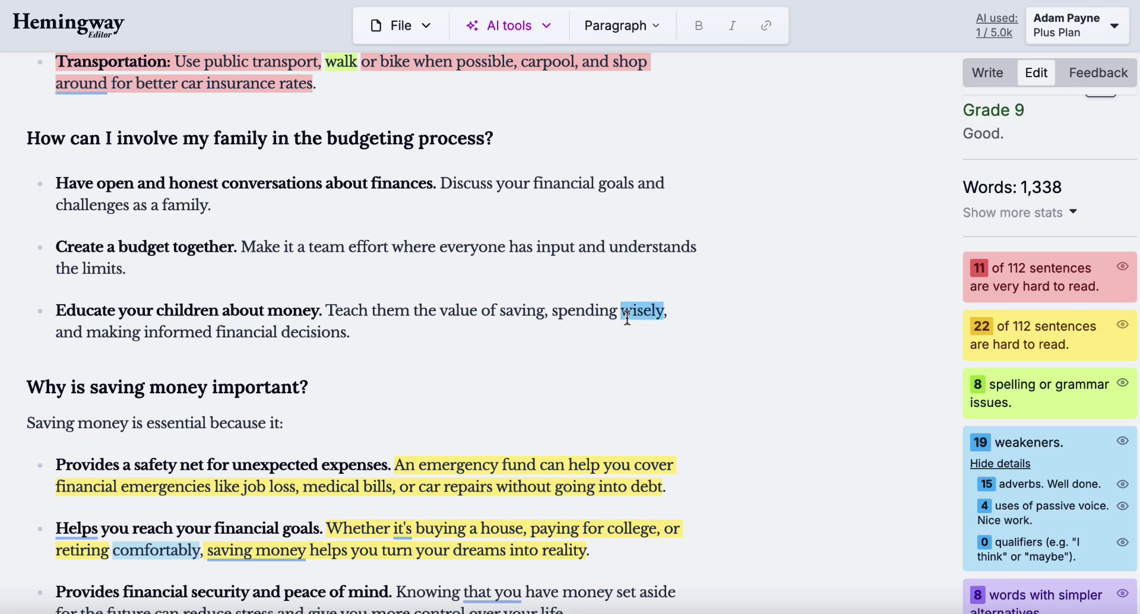